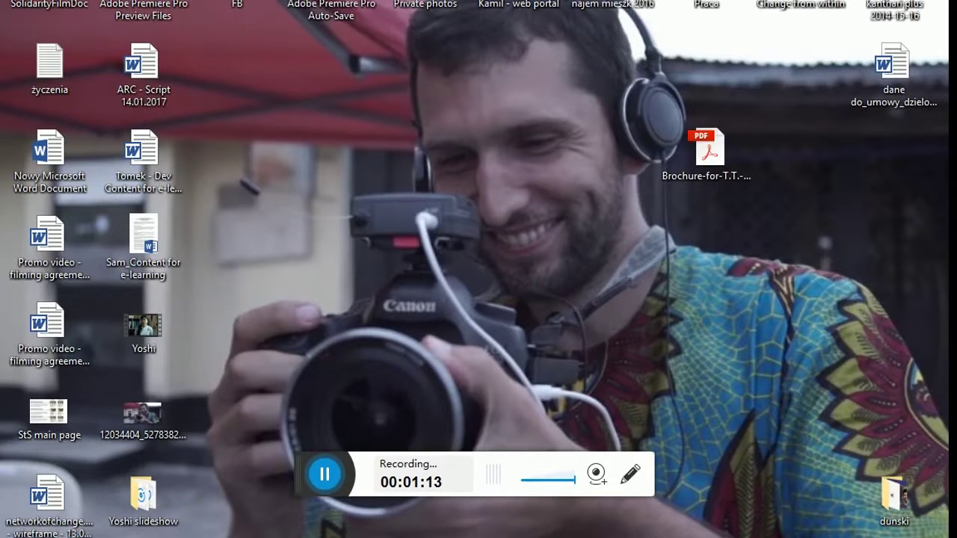
# Switch to the browser showing the Roshni LITE site's login page.
pyautogui.hotkey('alt', 'Tab')
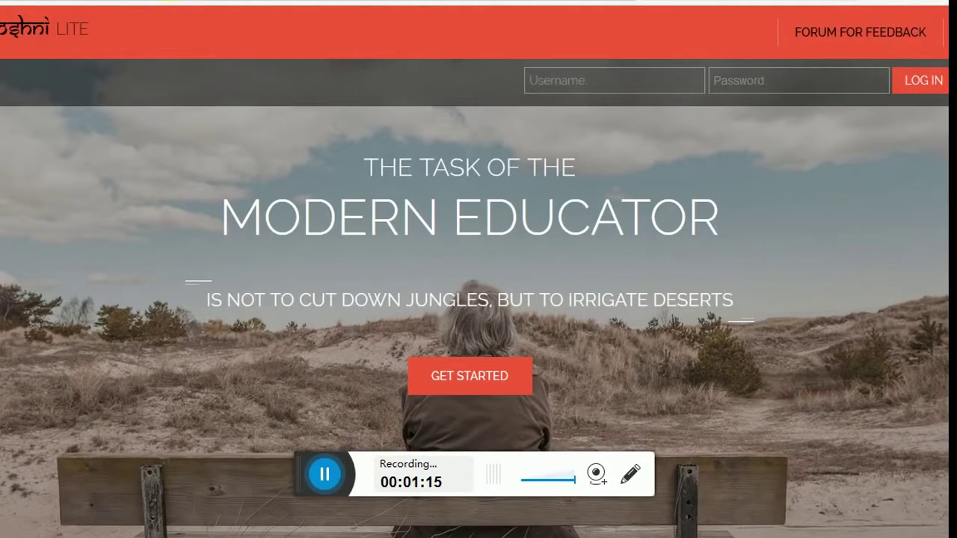
# Sign in to Roshni LITE with the saved autofill account.
pyautogui.click(634, 89)
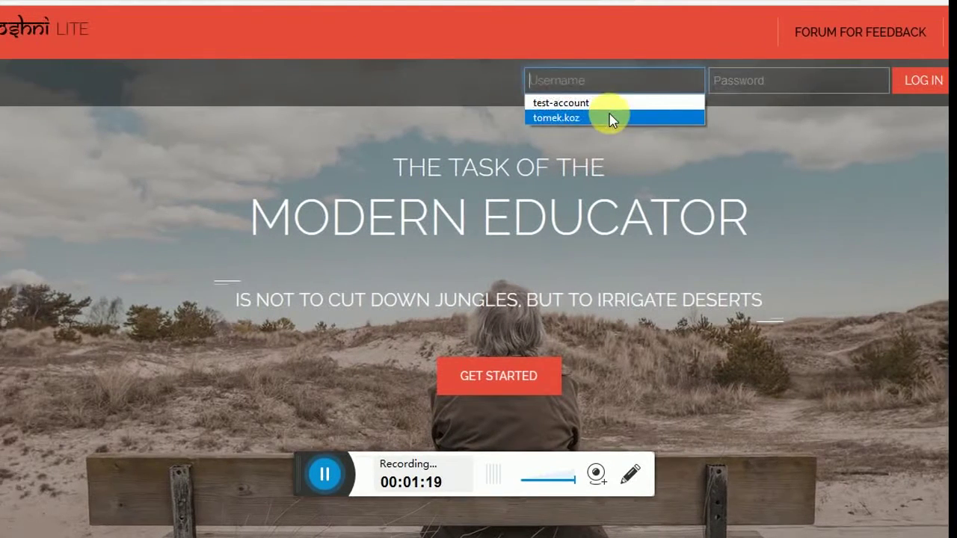
pyautogui.click(611, 118)
pyautogui.click(921, 81)
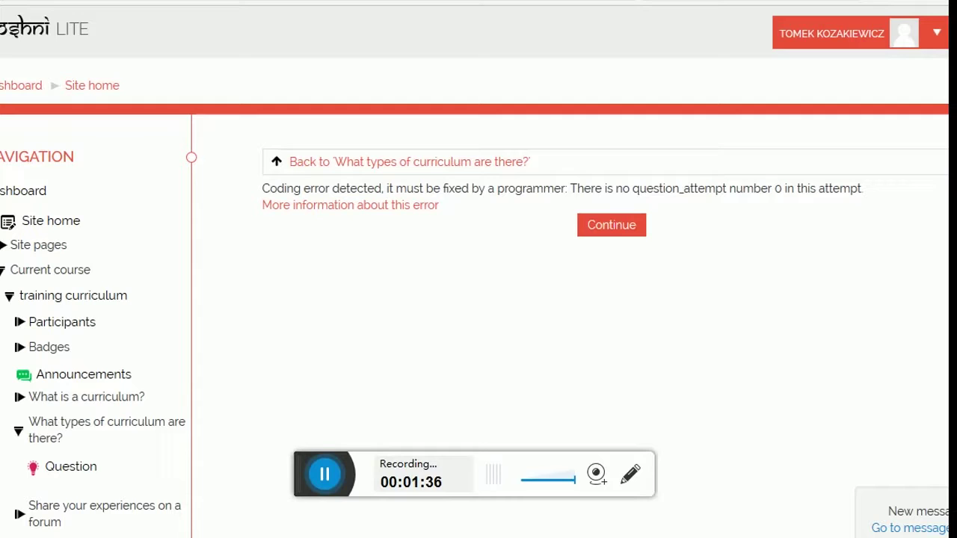
# Go to the site's Courses page from the Navigation block.
pyautogui.scroll(-1, 475, 269)
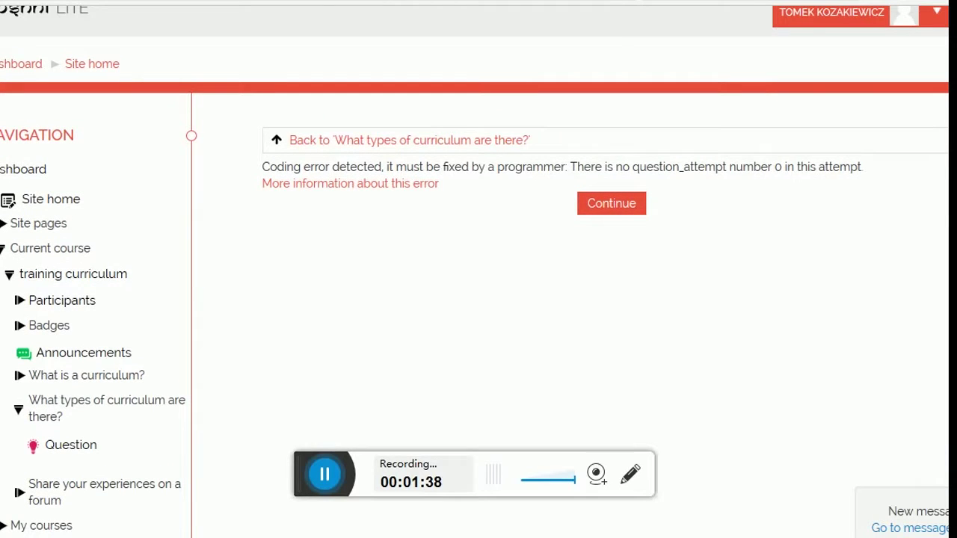
pyautogui.scroll(1, 475, 272)
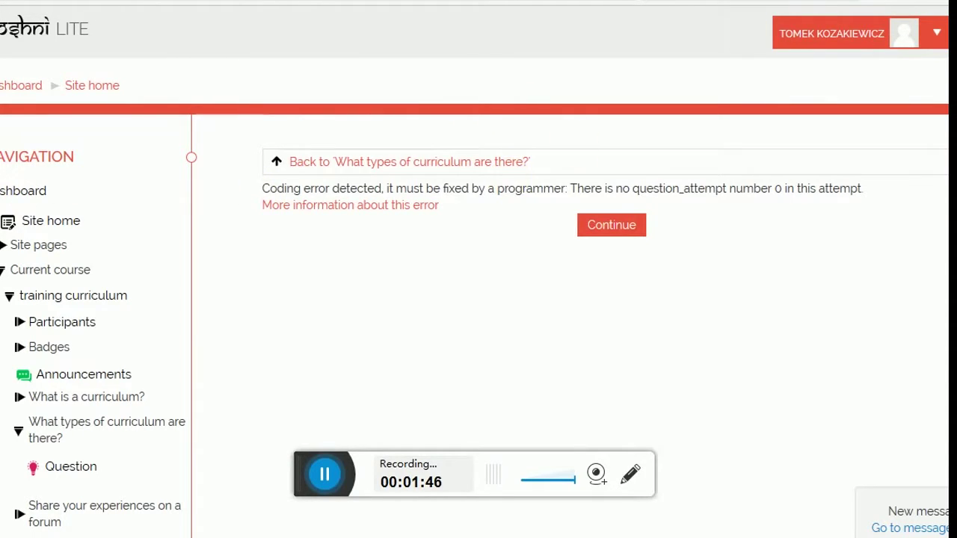
pyautogui.scroll(-1, 260, 196)
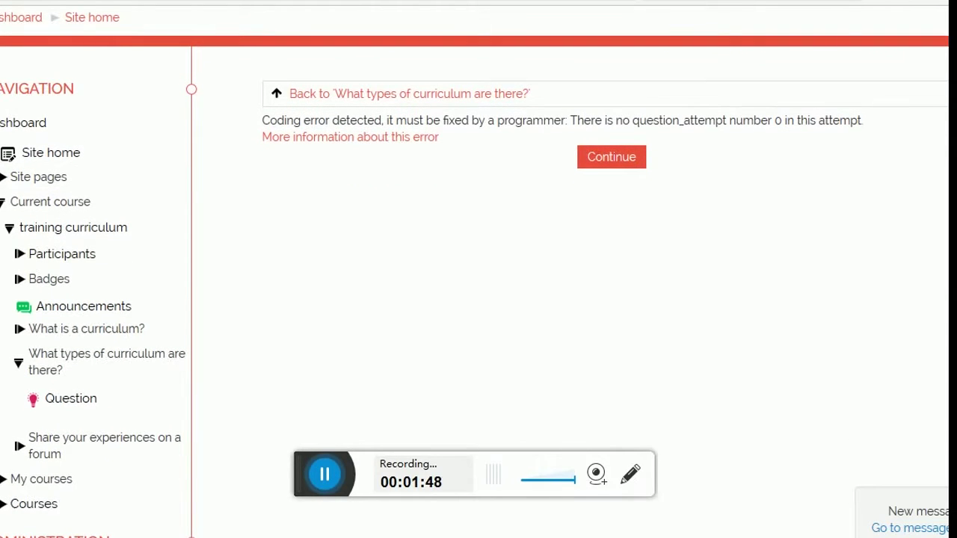
pyautogui.scroll(-1, 478, 275)
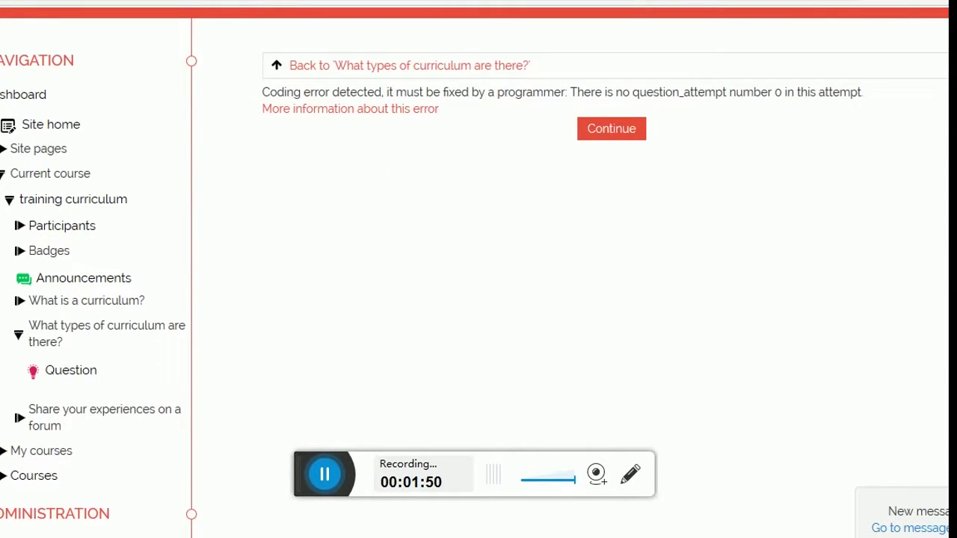
pyautogui.scroll(-1, 478, 275)
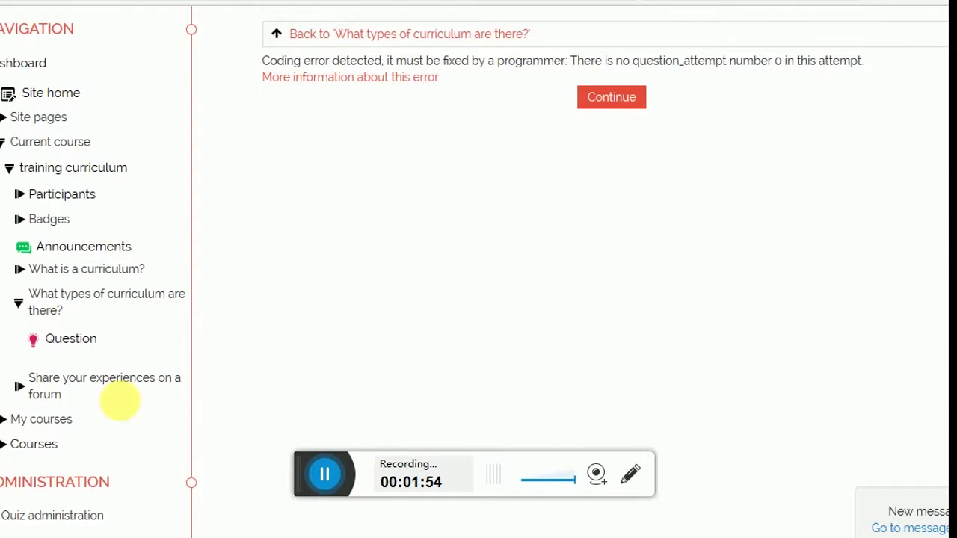
pyautogui.click(48, 447)
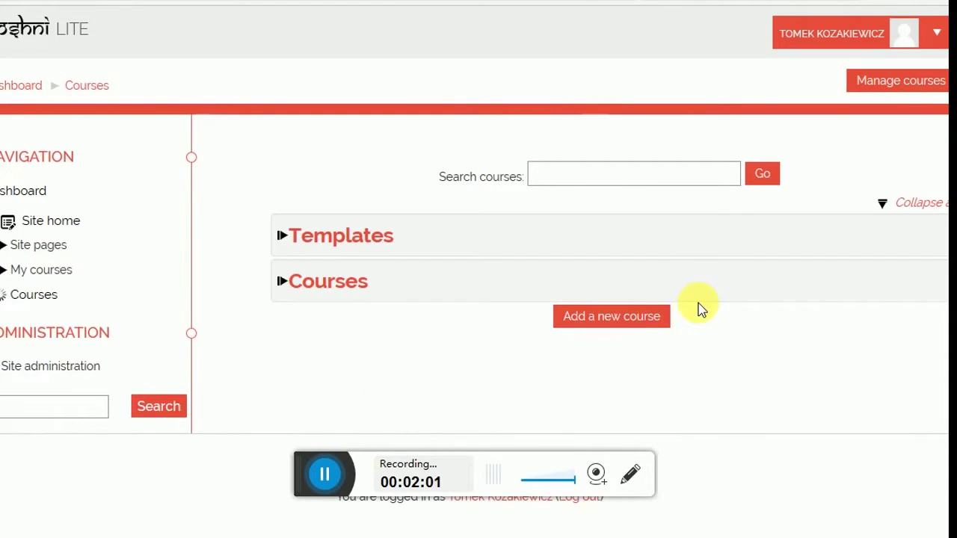
# Start a new course and place it in the Courses category.
pyautogui.click(613, 332)
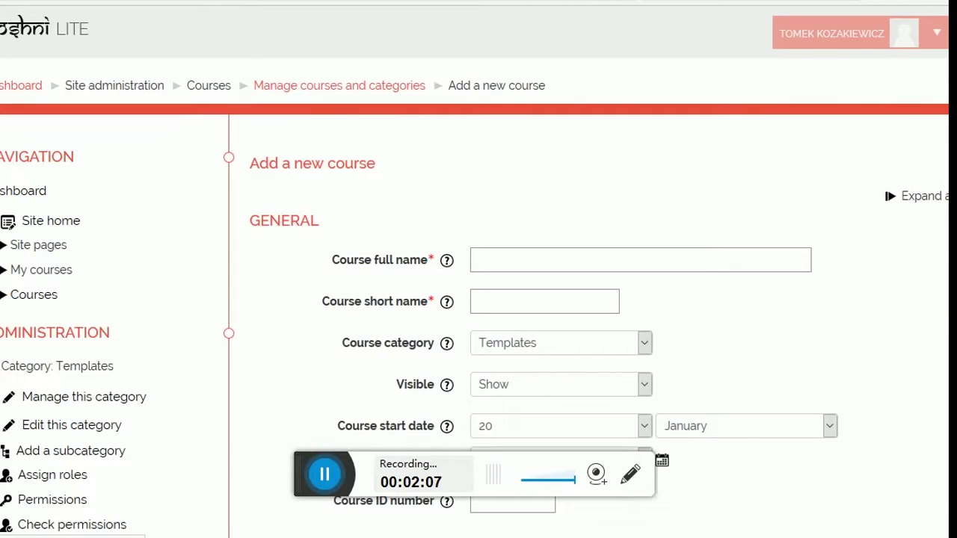
pyautogui.scroll(-2, 711, 155)
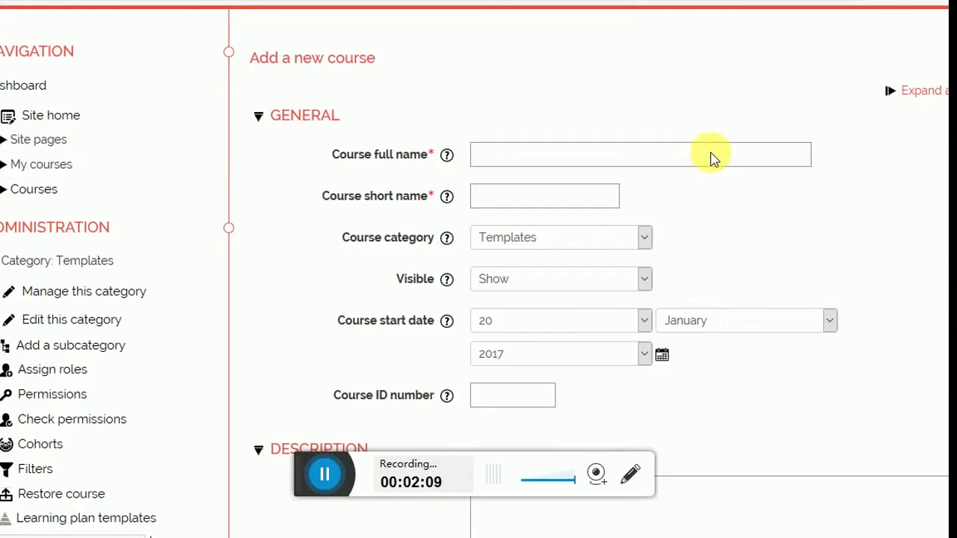
pyautogui.click(644, 239)
pyautogui.click(644, 239)
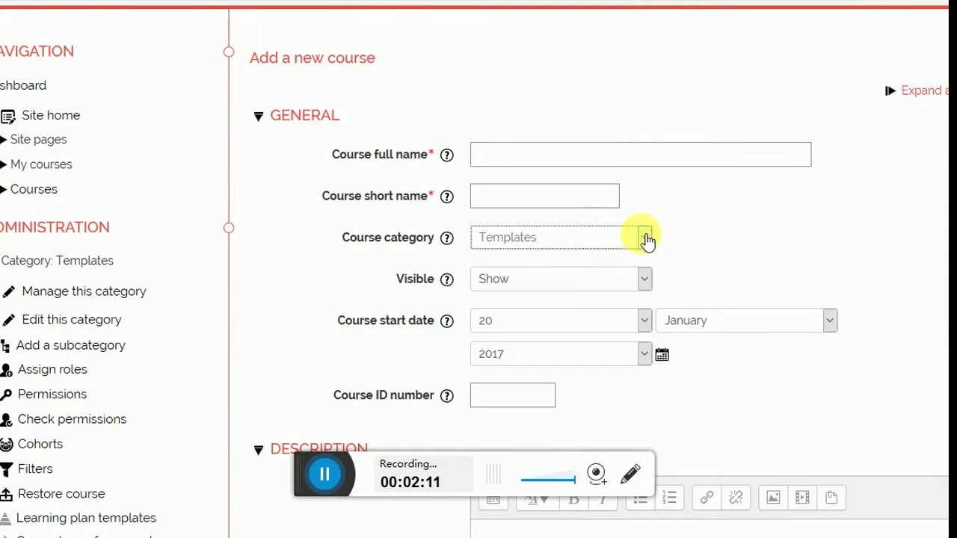
pyautogui.click(651, 246)
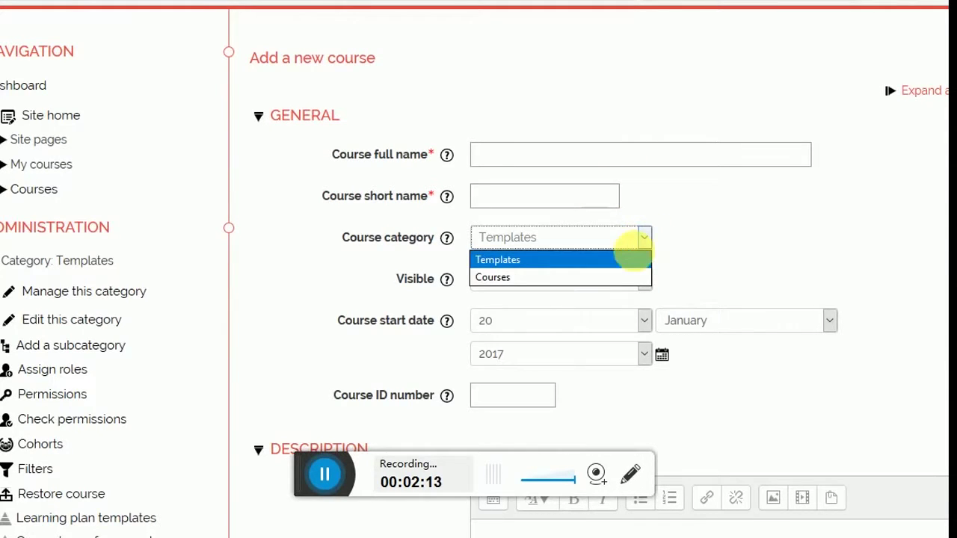
pyautogui.click(604, 279)
# Set full and short name to 'What are the best lenses for filmmaking'.
pyautogui.click(585, 160)
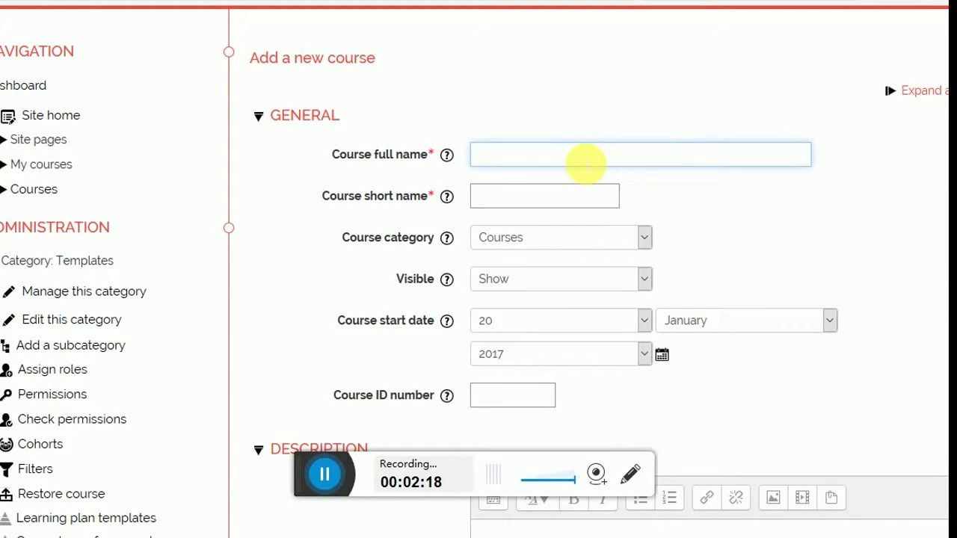
pyautogui.write('Best')
pyautogui.press('BackSpace')
pyautogui.press('BackSpace')
pyautogui.press('BackSpace')
pyautogui.press('BackSpace')
pyautogui.write('W')
pyautogui.press('BackSpace')
pyautogui.write('What are the ')
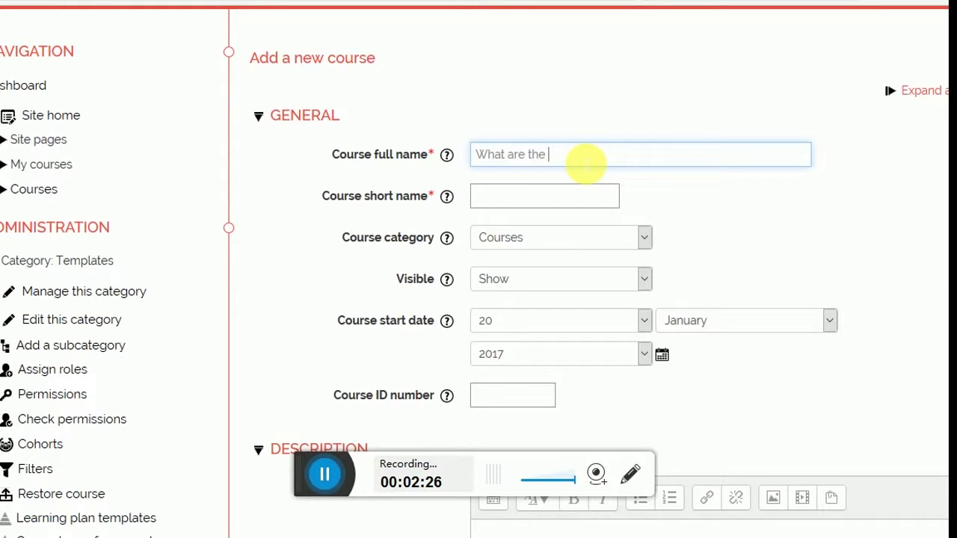
pyautogui.write('best lenses for')
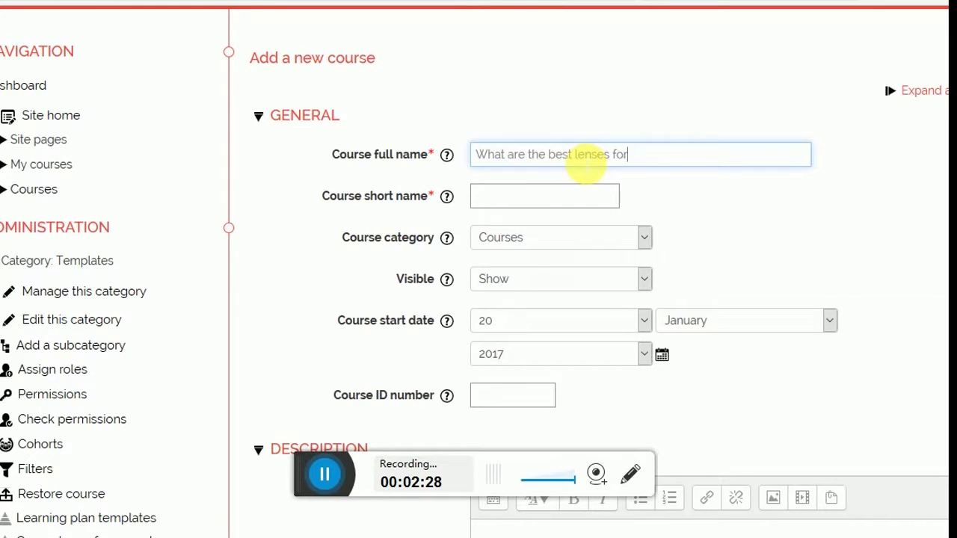
pyautogui.write(' filmmaking')
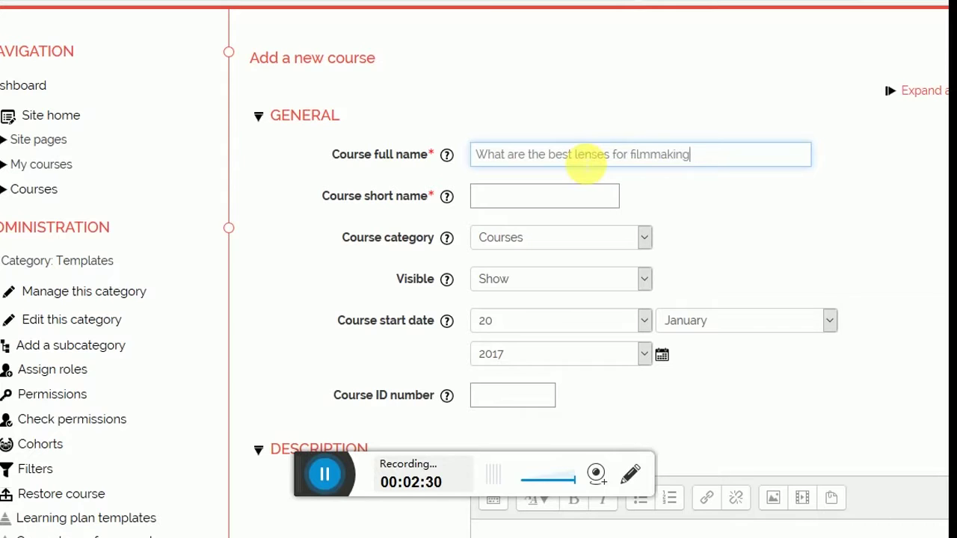
pyautogui.moveTo(717, 164); pyautogui.dragTo(466, 139)
pyautogui.hotkey('ctrl', 'c')
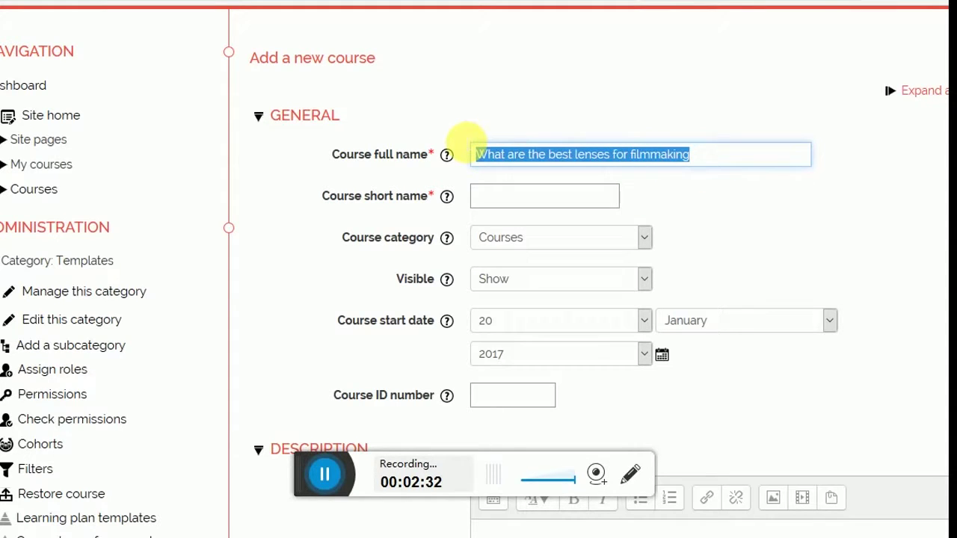
pyautogui.click(500, 202)
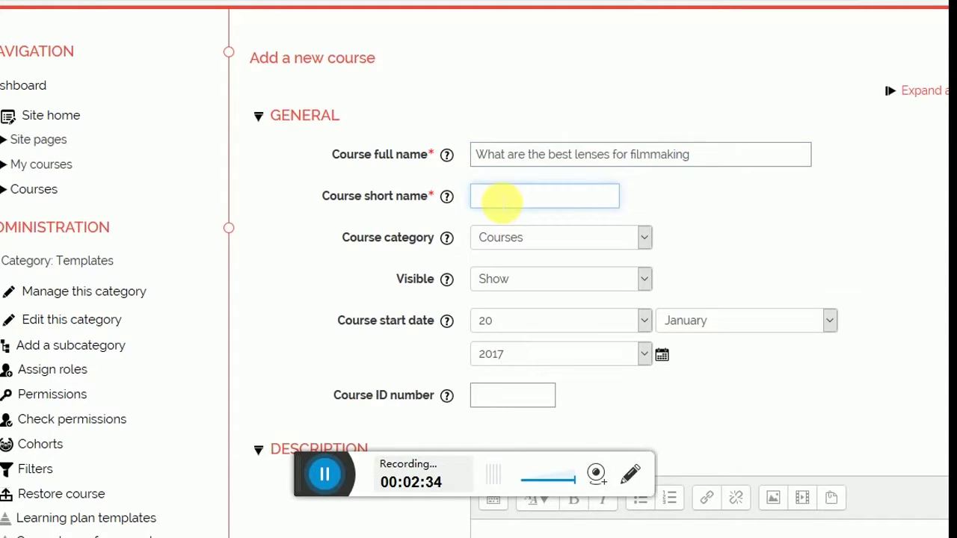
pyautogui.hotkey('ctrl', 'v')
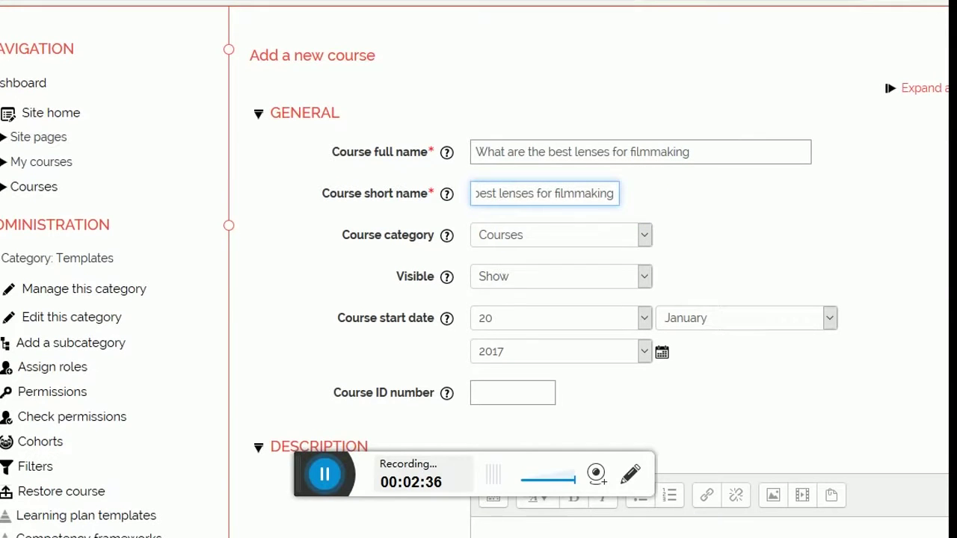
# Add the summary 'ugisgdsd' and save the course.
pyautogui.scroll(-8, 478, 269)
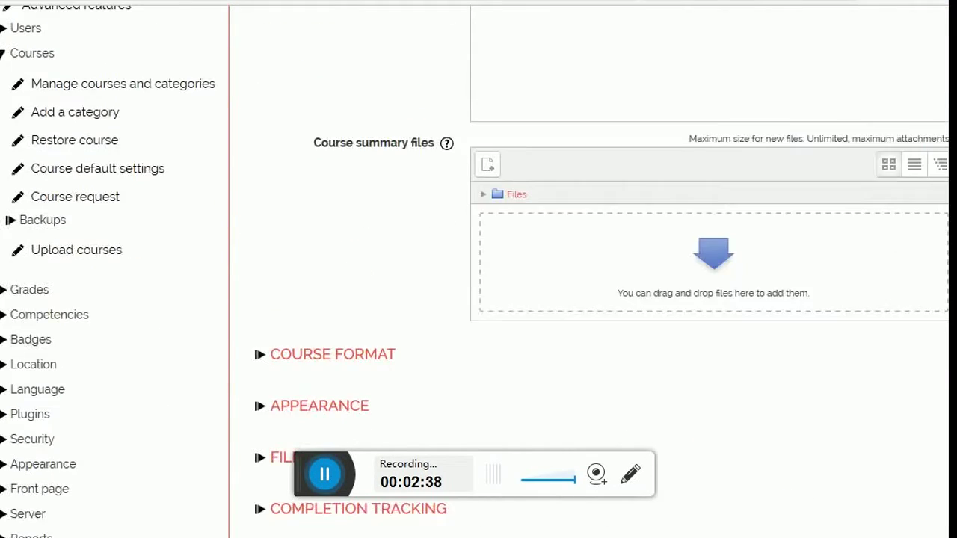
pyautogui.scroll(5, 790, 267)
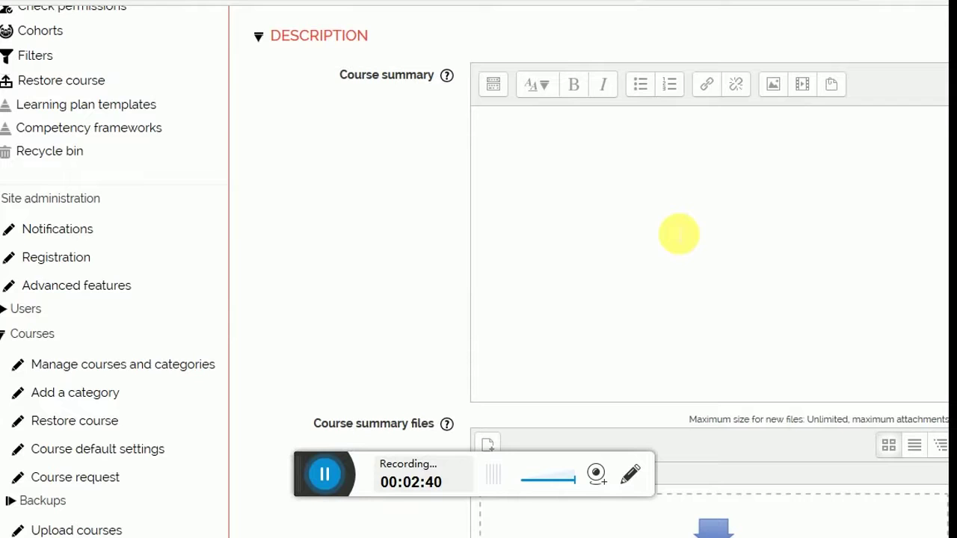
pyautogui.click(679, 234)
pyautogui.write('ugisgdsd')
pyautogui.scroll(-10, 695, 376)
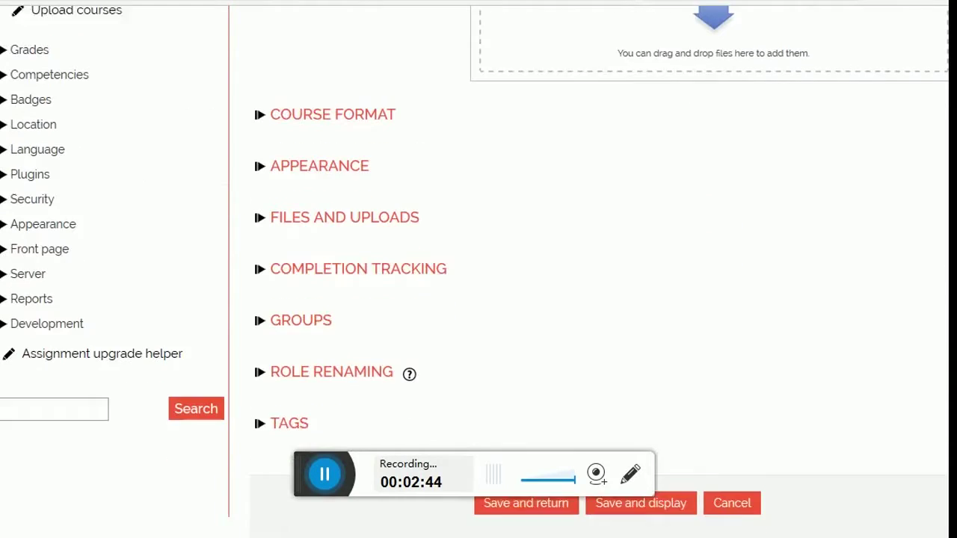
pyautogui.click(666, 376)
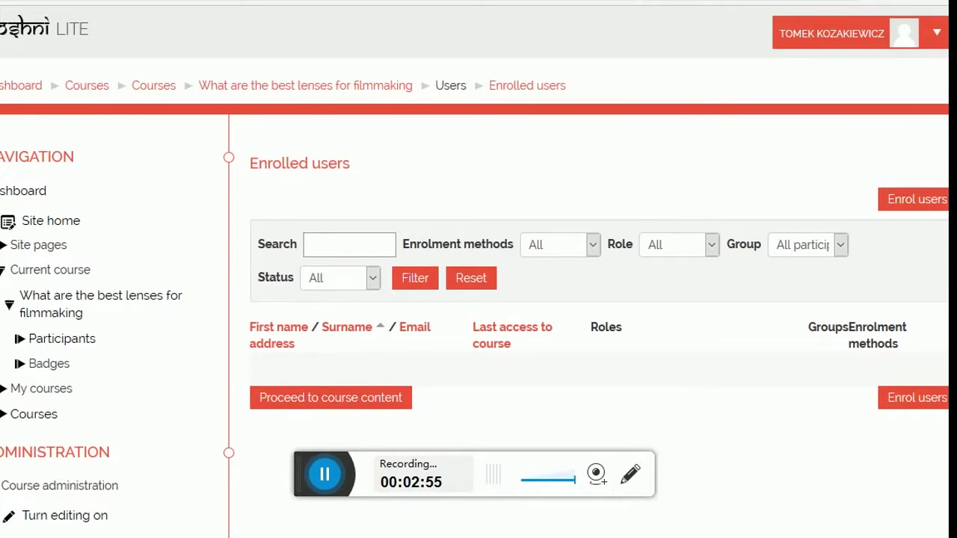
# Scroll through the new course's empty Enrolled users page.
pyautogui.scroll(-2, 478, 299)
pyautogui.scroll(2, 478, 299)
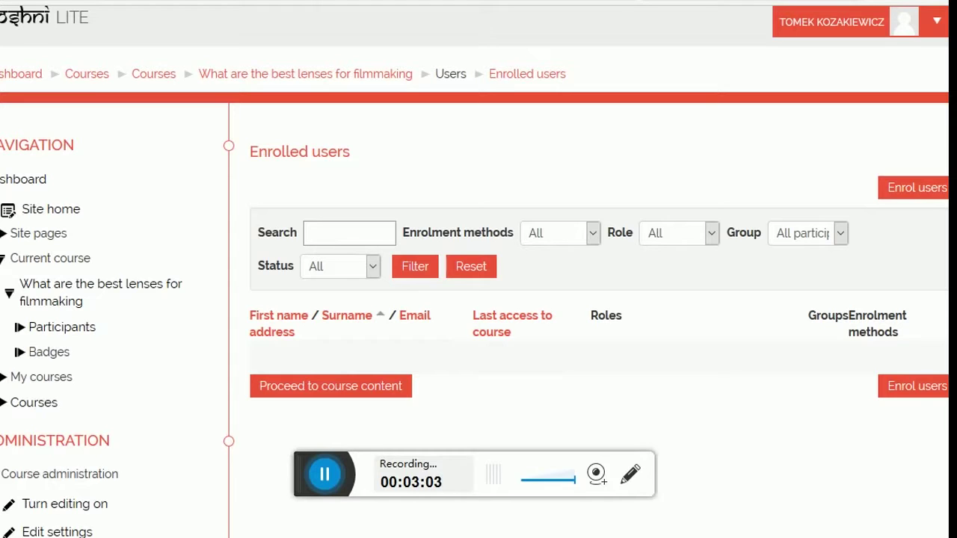
pyautogui.scroll(-1, 479, 269)
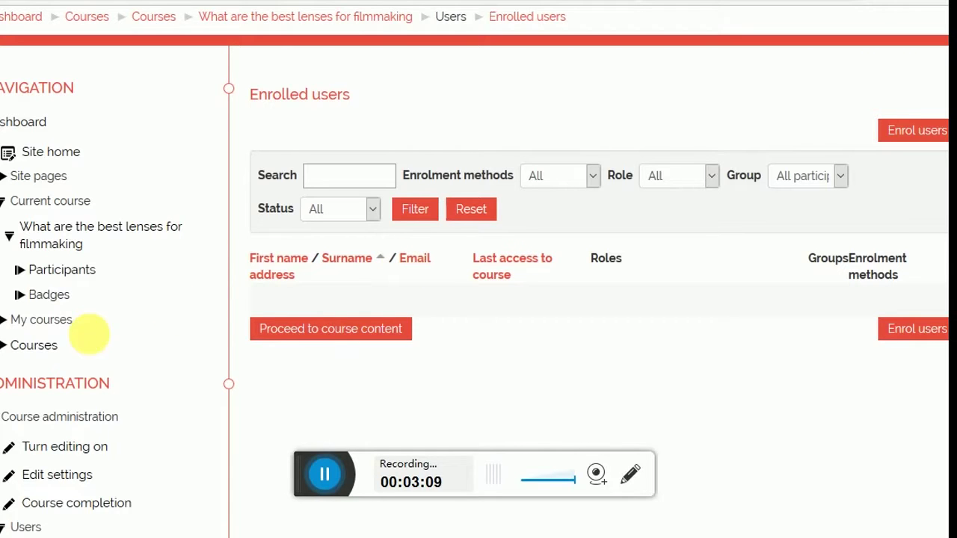
# Open the 'What are the best lenses for filmmaking' course page from Current course.
pyautogui.click(73, 237)
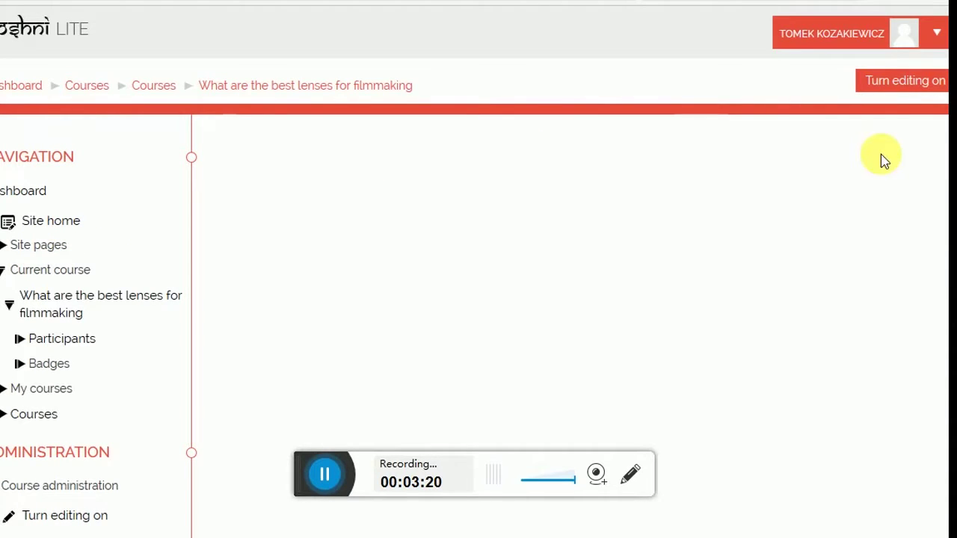
pyautogui.scroll(-1, 881, 158)
pyautogui.scroll(1, 880, 158)
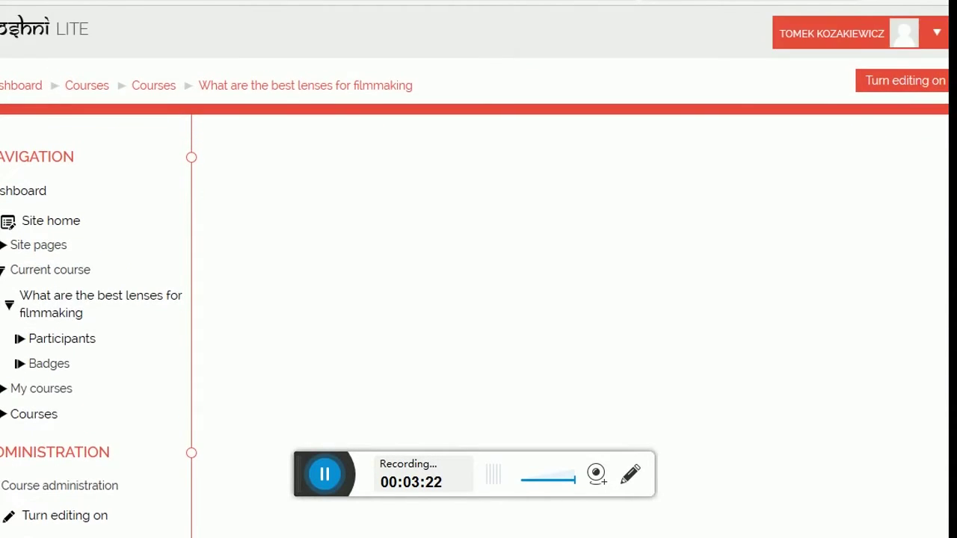
pyautogui.scroll(-1, 479, 269)
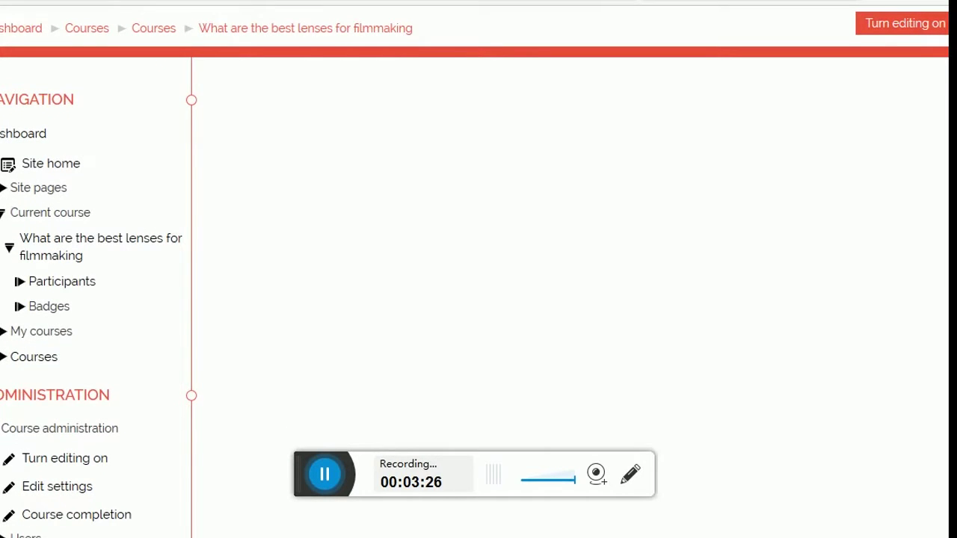
pyautogui.scroll(1, 478, 269)
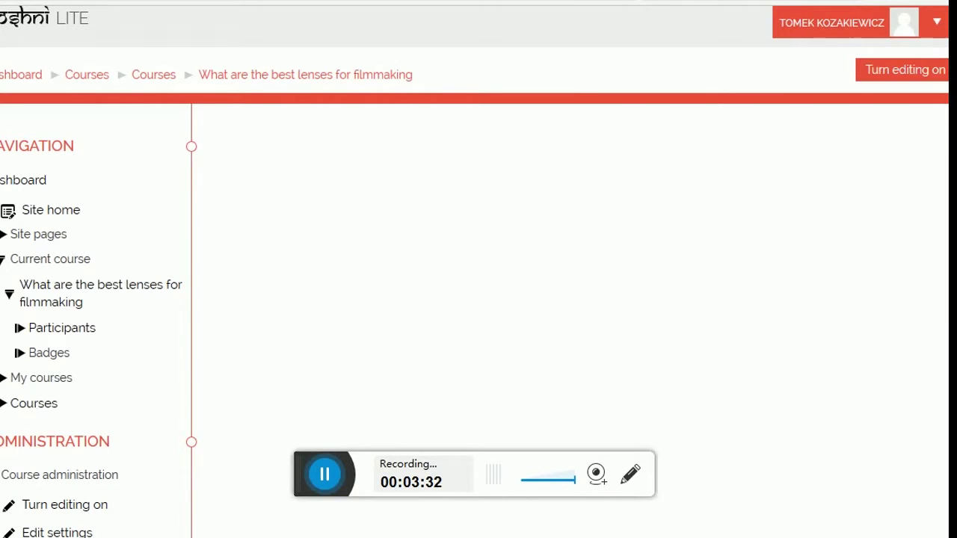
pyautogui.scroll(1, 478, 269)
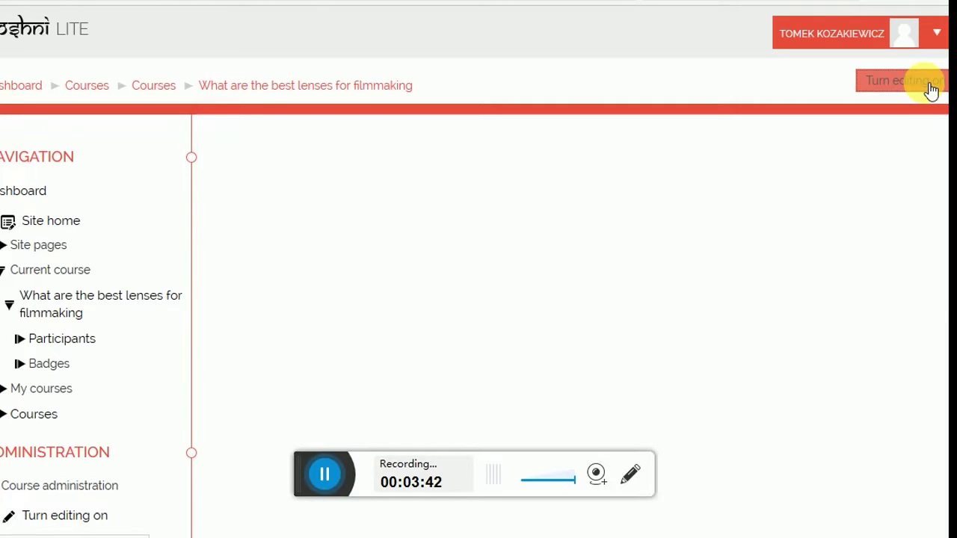
# Turn editing on and open the first section's settings.
pyautogui.click(931, 89)
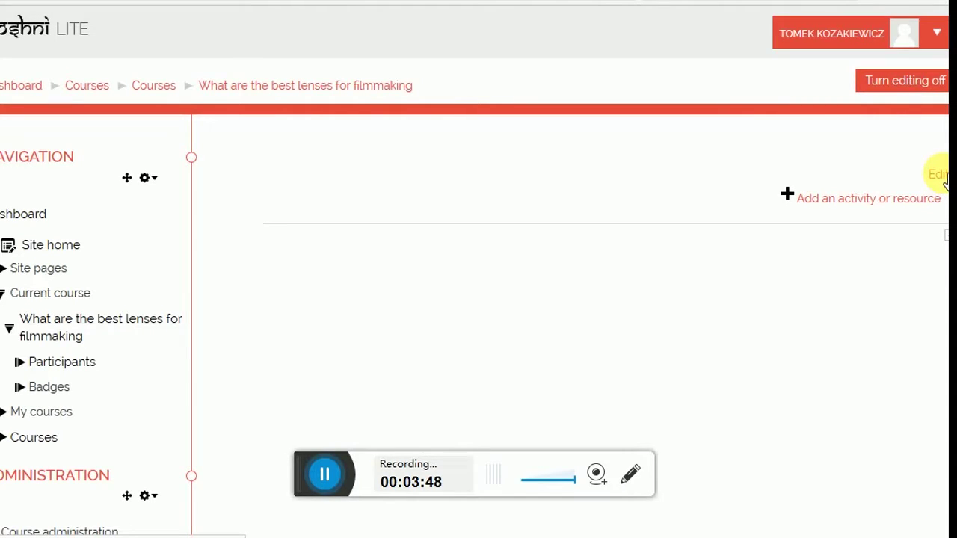
pyautogui.click(942, 178)
pyautogui.click(919, 201)
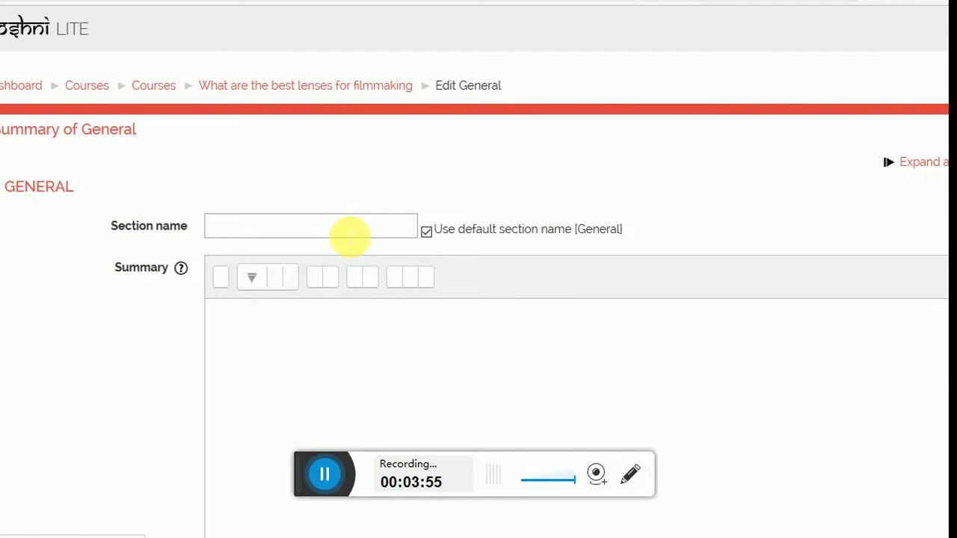
# Give the section the custom name 'What to remember about lenses' and summary 'basic info'.
pyautogui.click(350, 236)
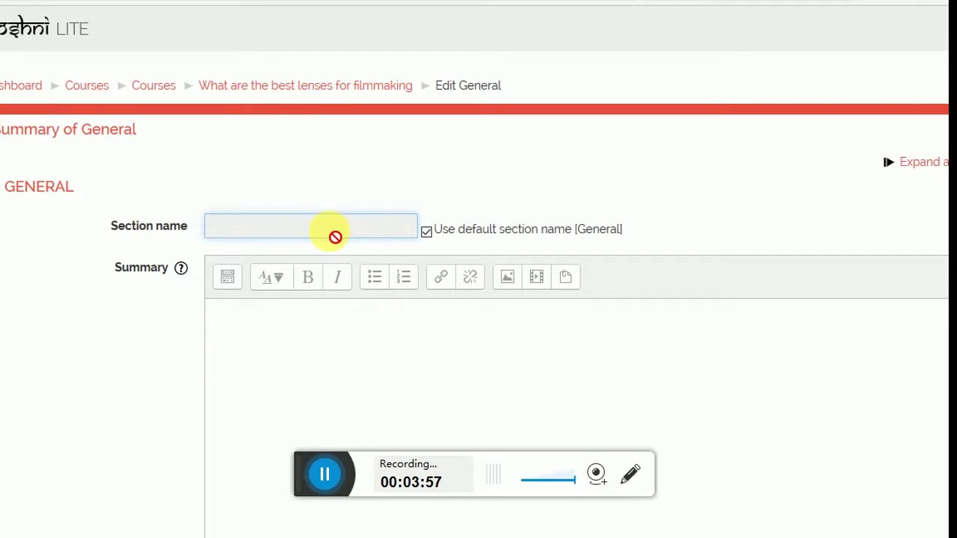
pyautogui.click(279, 329)
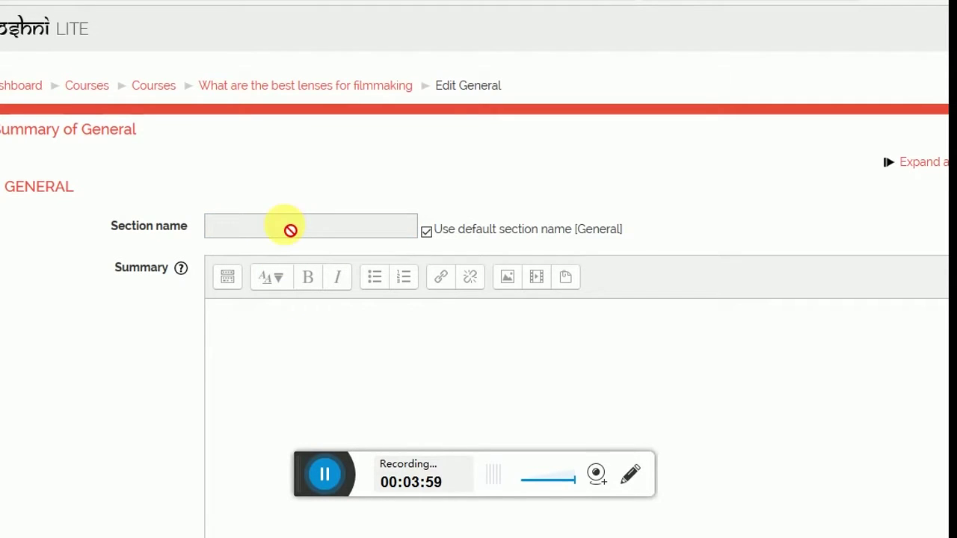
pyautogui.click(426, 232)
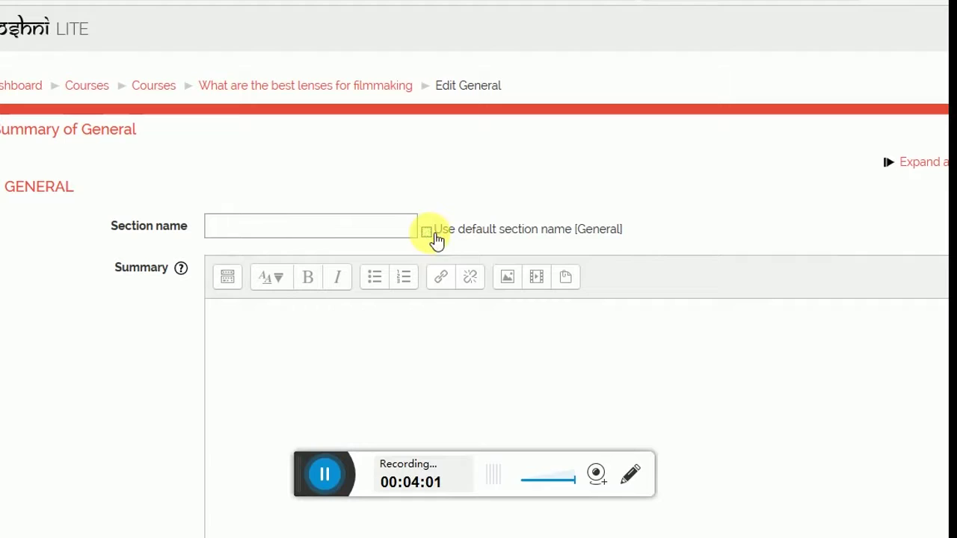
pyautogui.click(311, 234)
pyautogui.write('What to ')
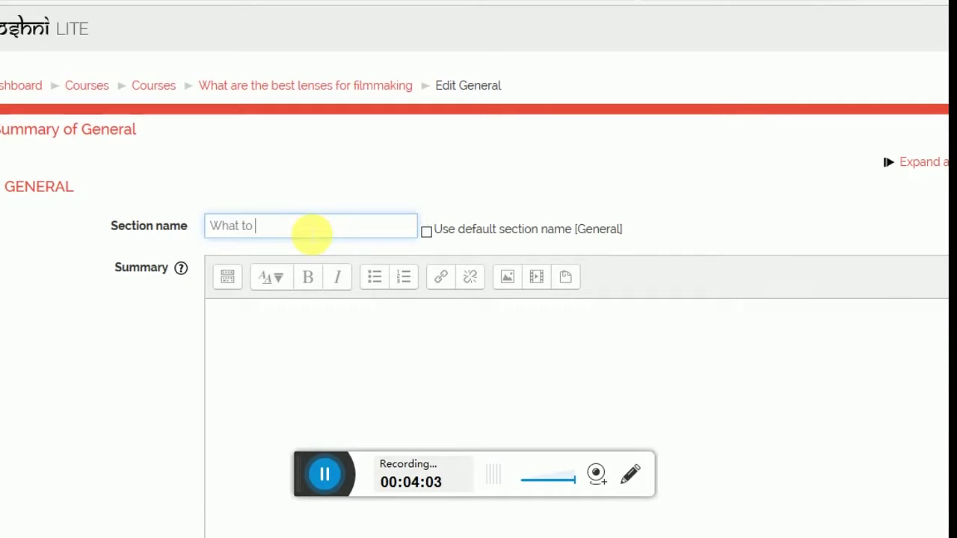
pyautogui.write('remember about')
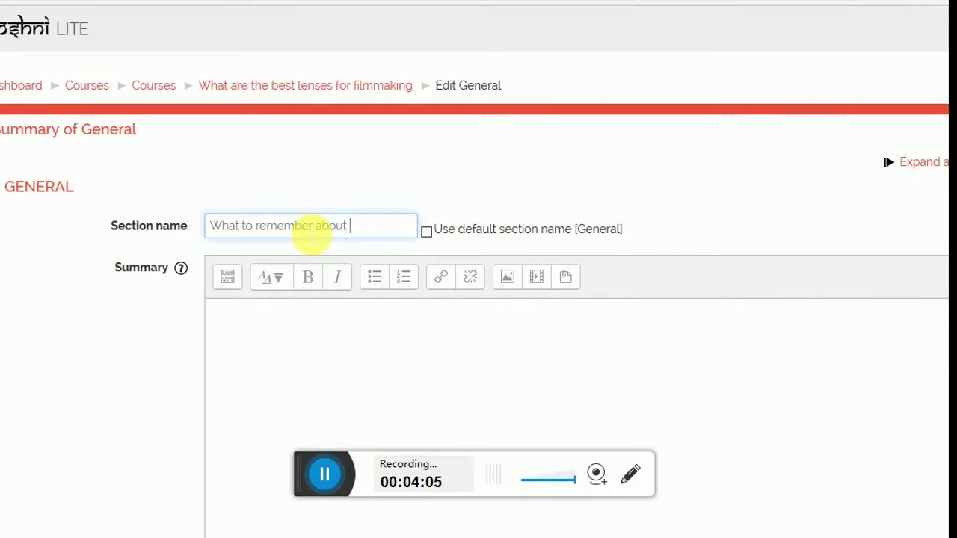
pyautogui.write(' lenses')
pyautogui.click(298, 359)
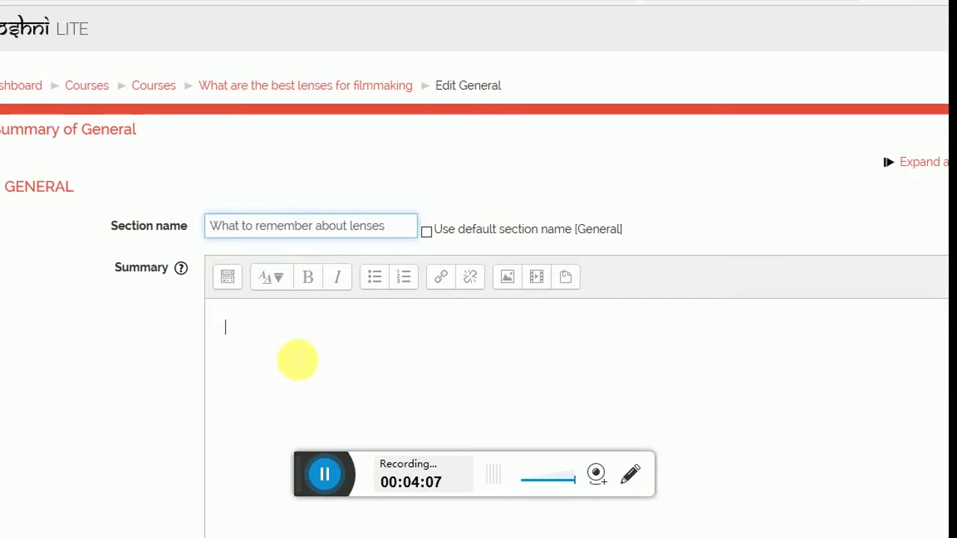
pyautogui.scroll(-4, 479, 269)
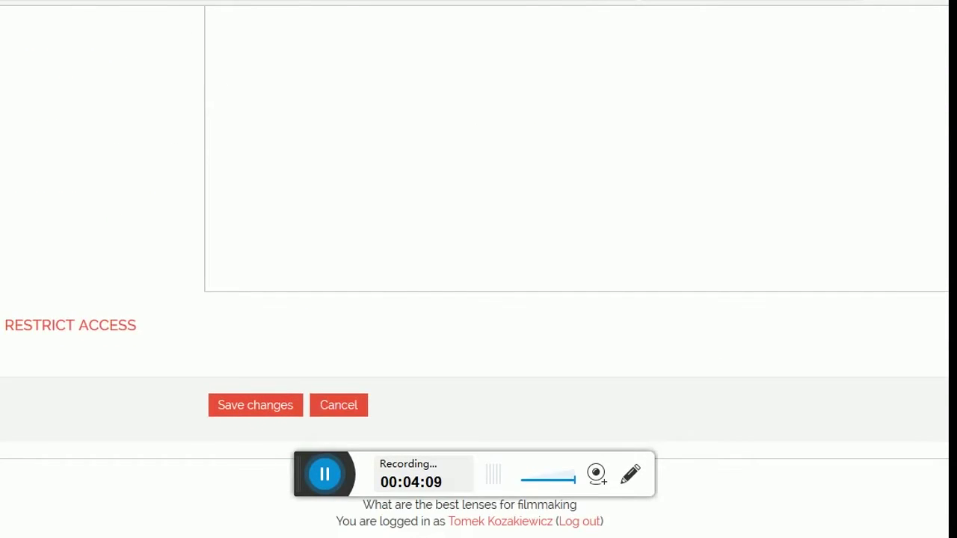
pyautogui.scroll(2, 478, 269)
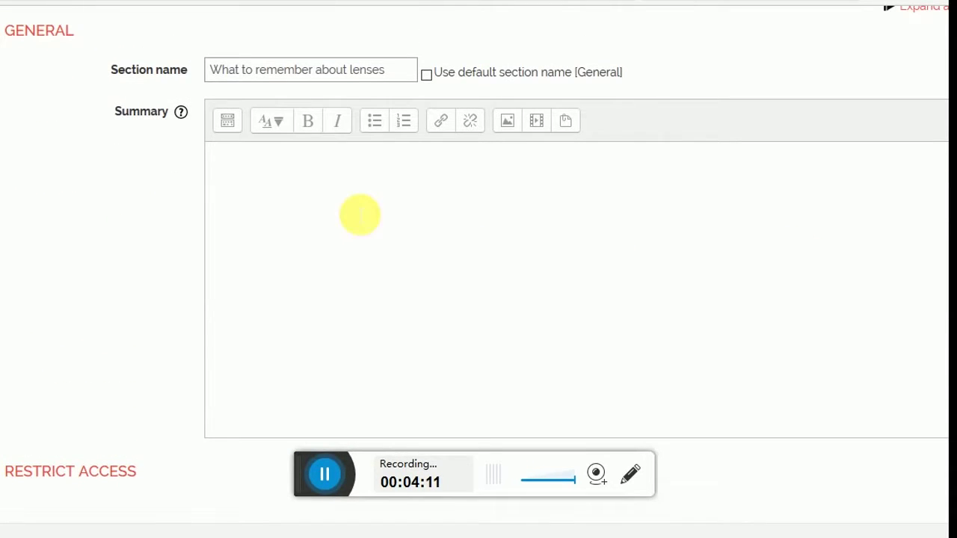
pyautogui.write('basic i')
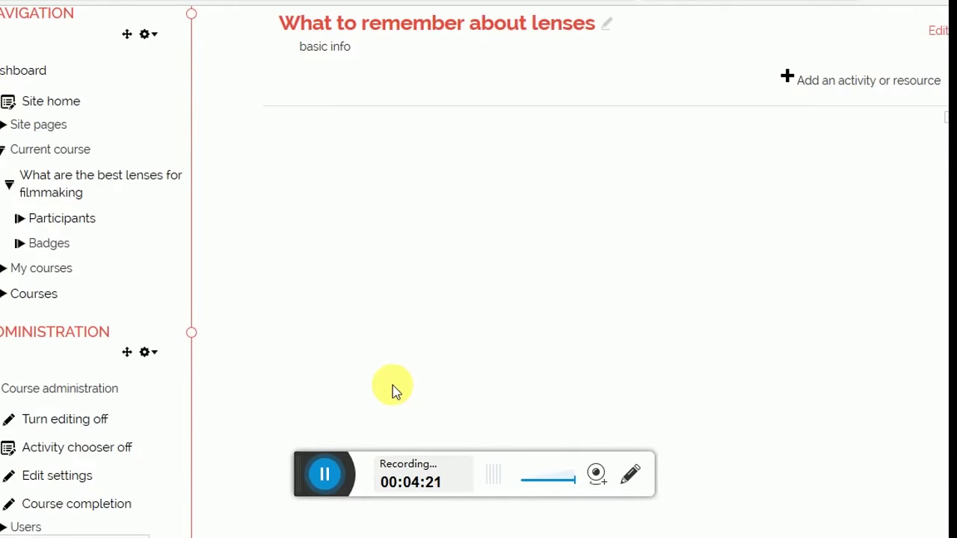
# Reopen the lenses section's settings with the caret after 'basic info' in Summary.
pyautogui.scroll(2, 478, 269)
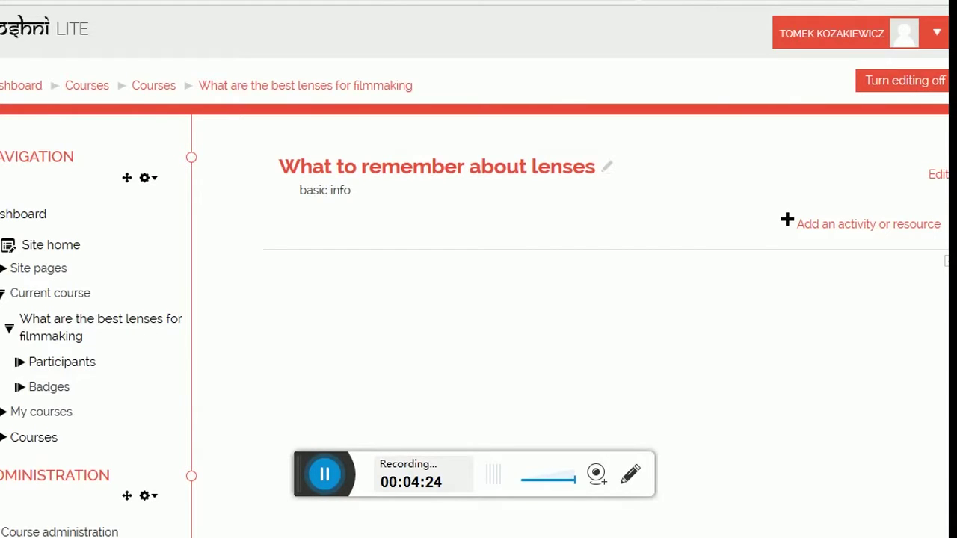
pyautogui.click(932, 172)
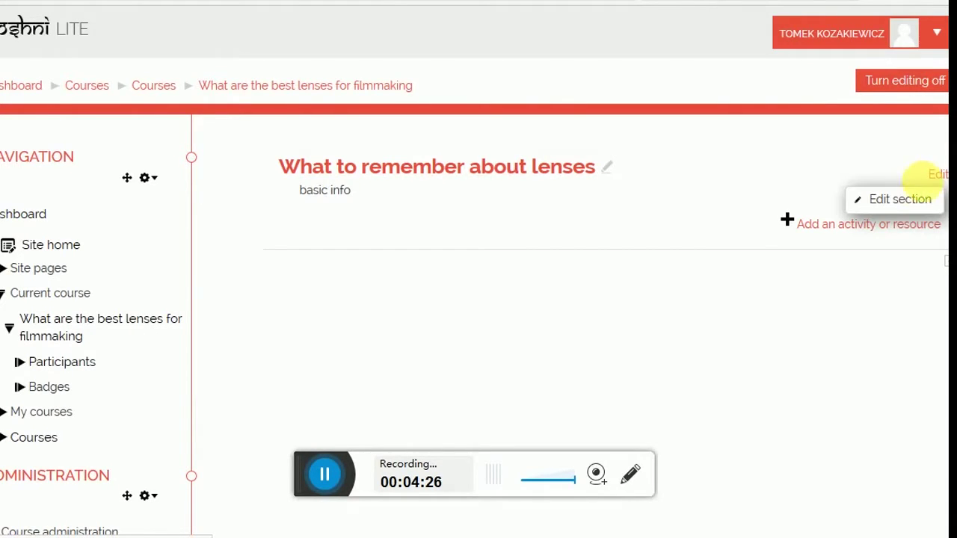
pyautogui.click(908, 200)
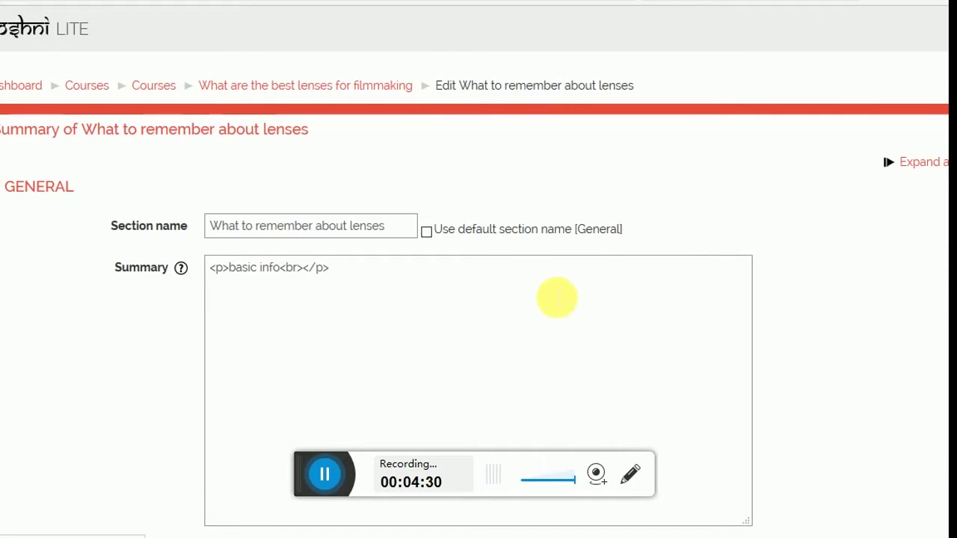
pyautogui.click(521, 346)
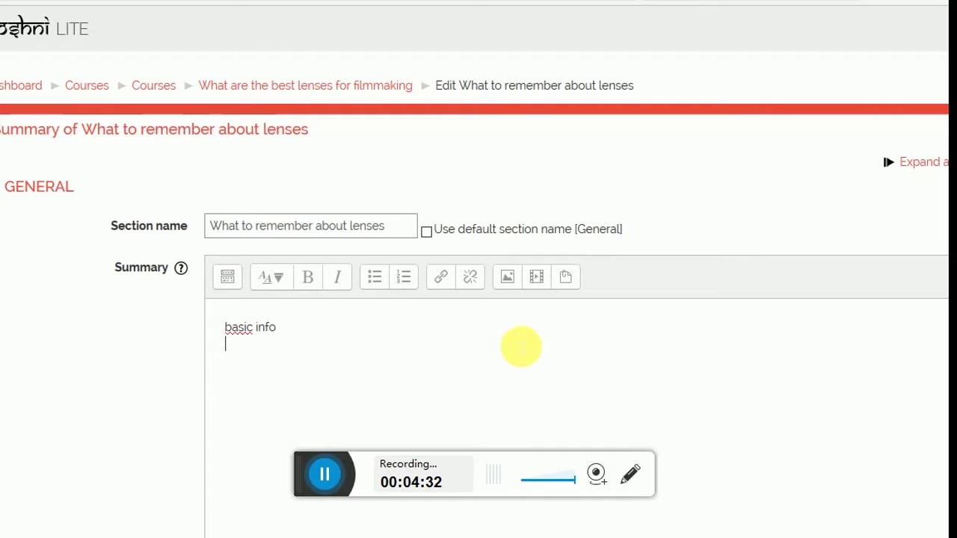
# Upload the photo of a man holding a camera for the summary image.
pyautogui.click(511, 277)
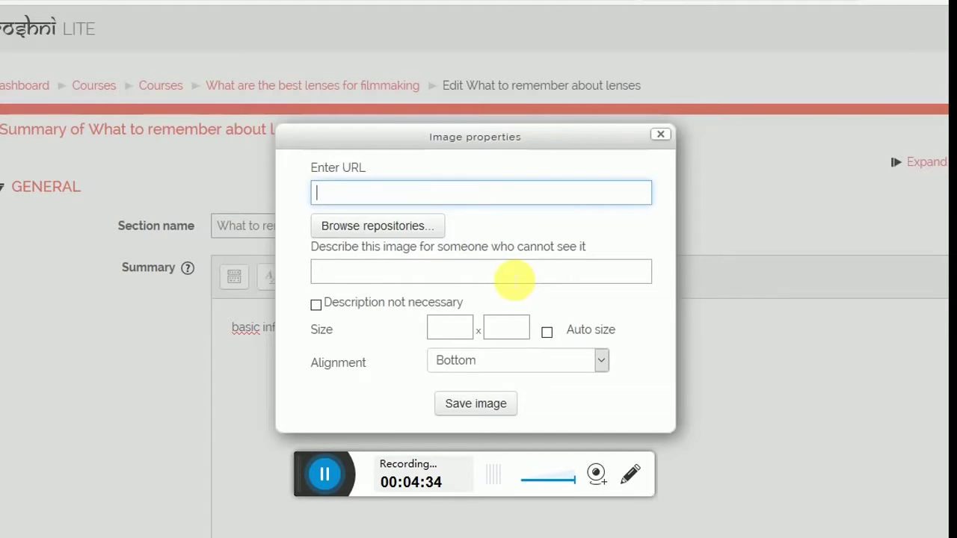
pyautogui.click(397, 227)
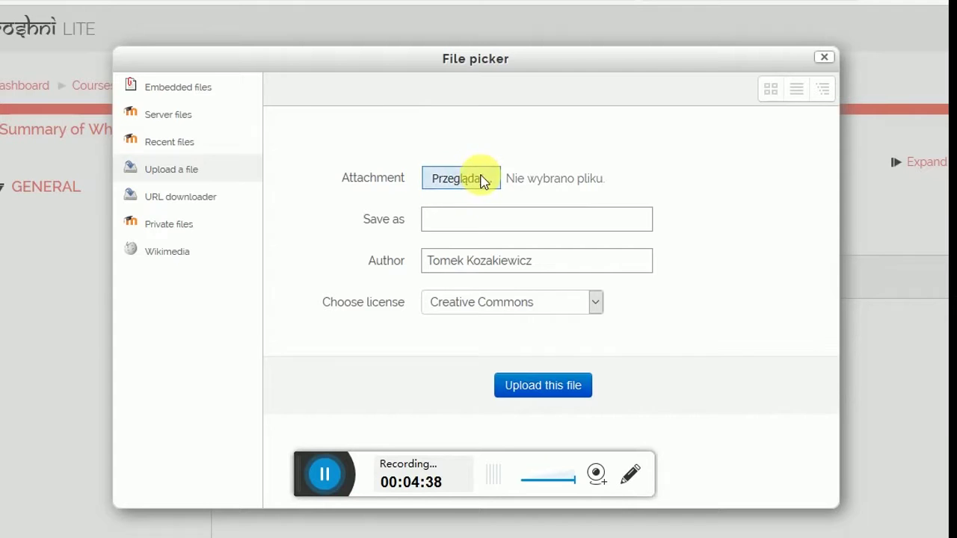
pyautogui.click(482, 182)
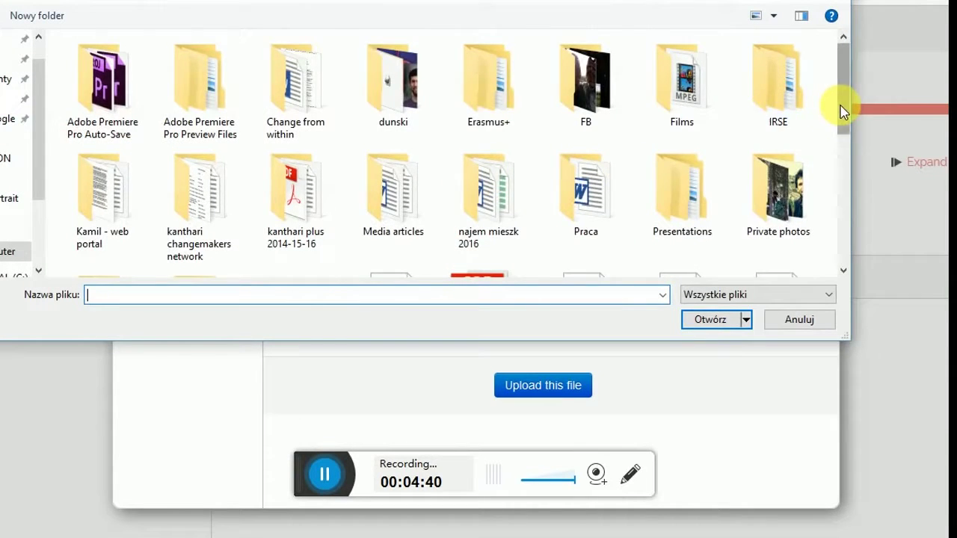
pyautogui.moveTo(842, 107); pyautogui.dragTo(844, 273)
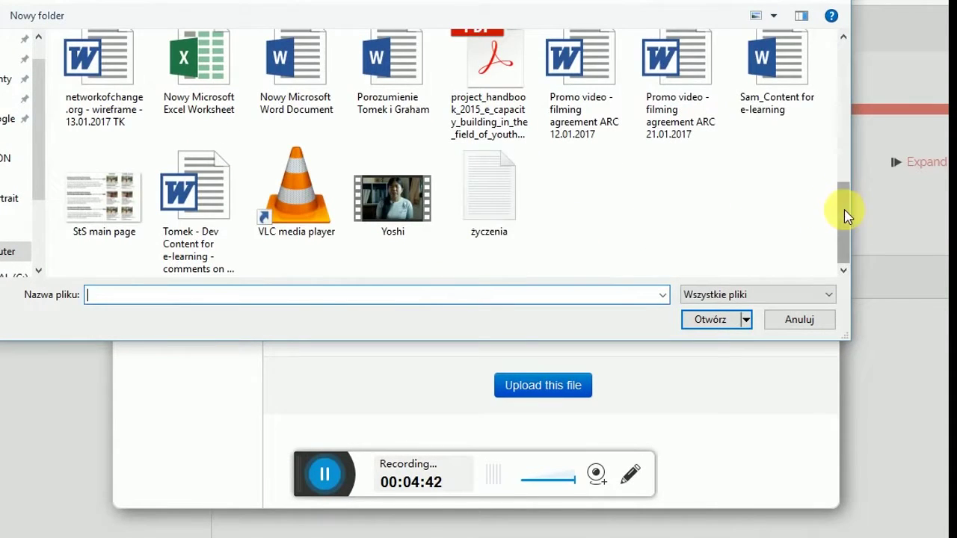
pyautogui.moveTo(845, 214); pyautogui.dragTo(847, 160)
pyautogui.click(296, 88)
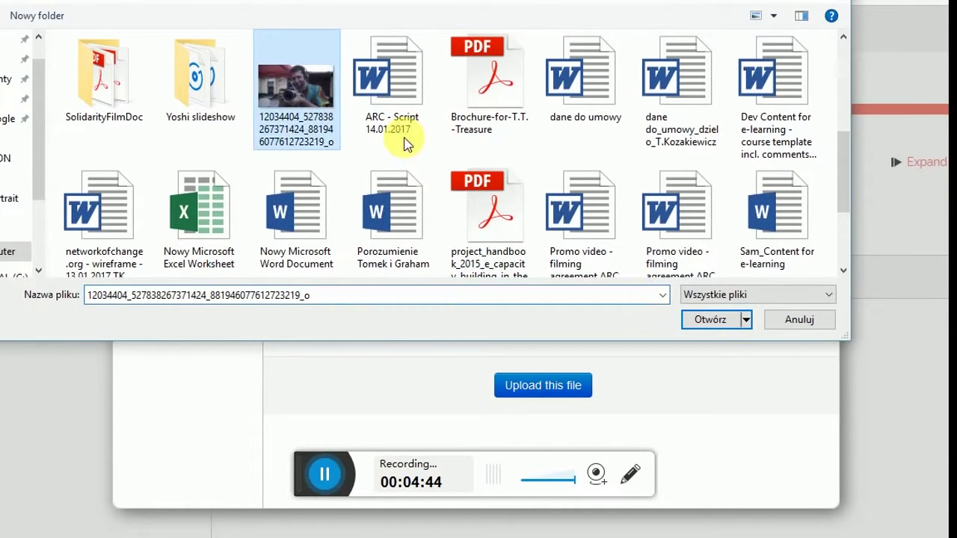
pyautogui.click(715, 320)
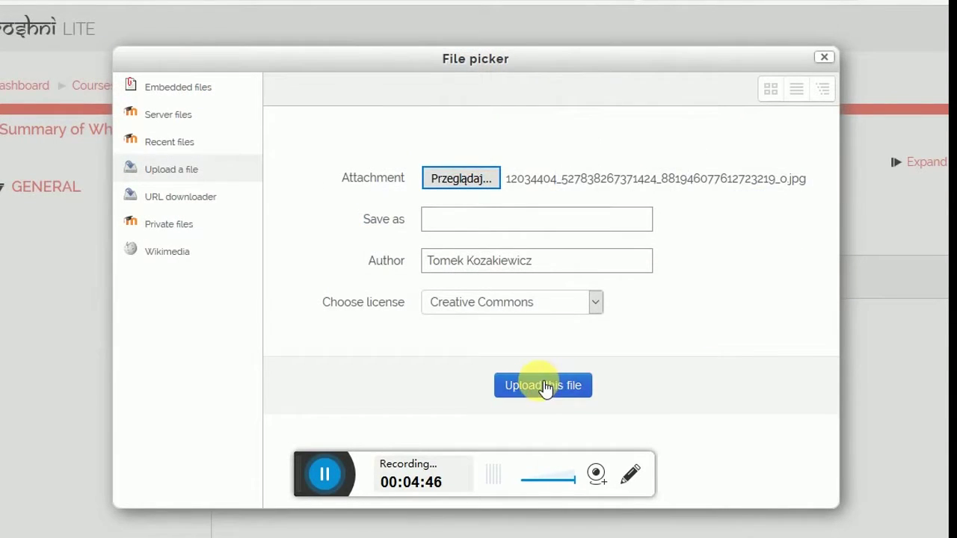
pyautogui.click(541, 384)
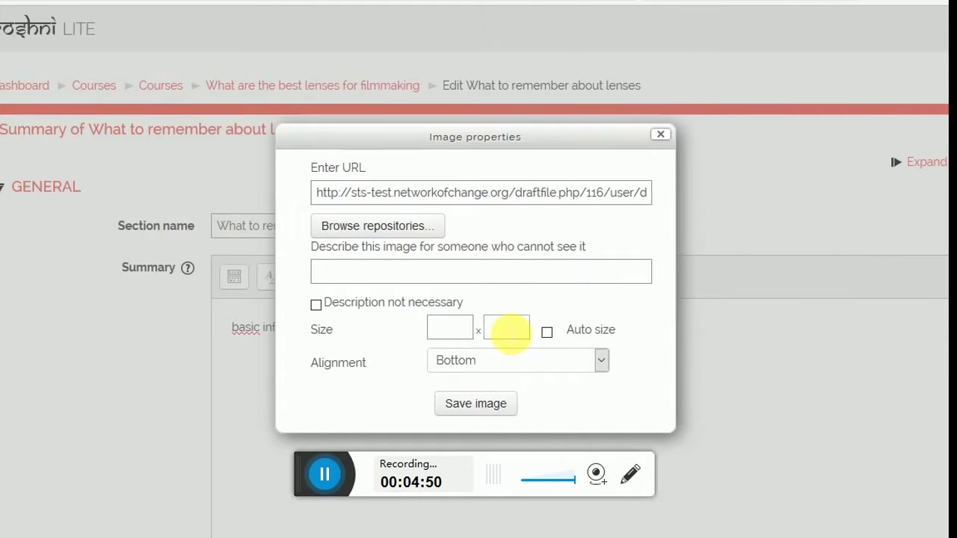
# Describe the image as 'sdsds' and insert it beneath 'basic info'.
pyautogui.click(484, 272)
pyautogui.write('sdsdsd')
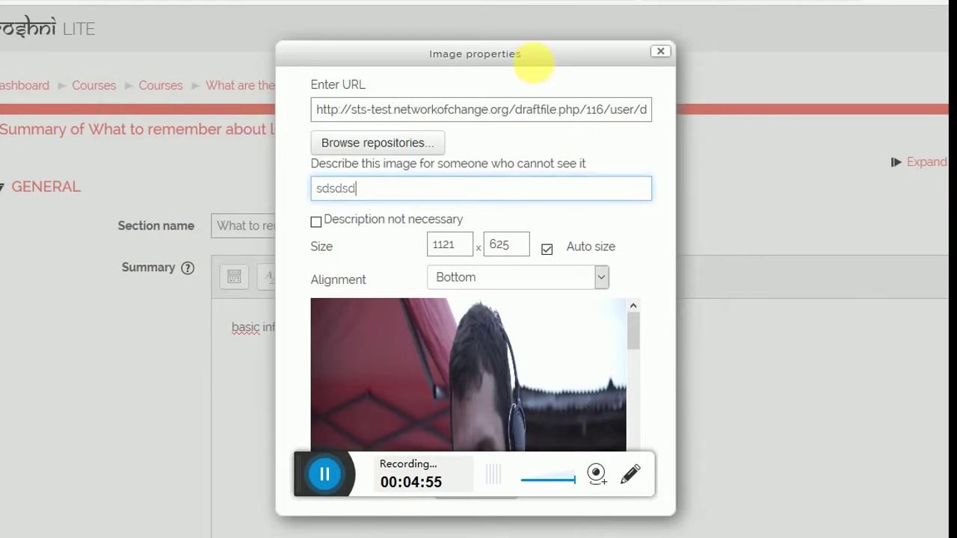
pyautogui.moveTo(536, 68); pyautogui.dragTo(209, 75)
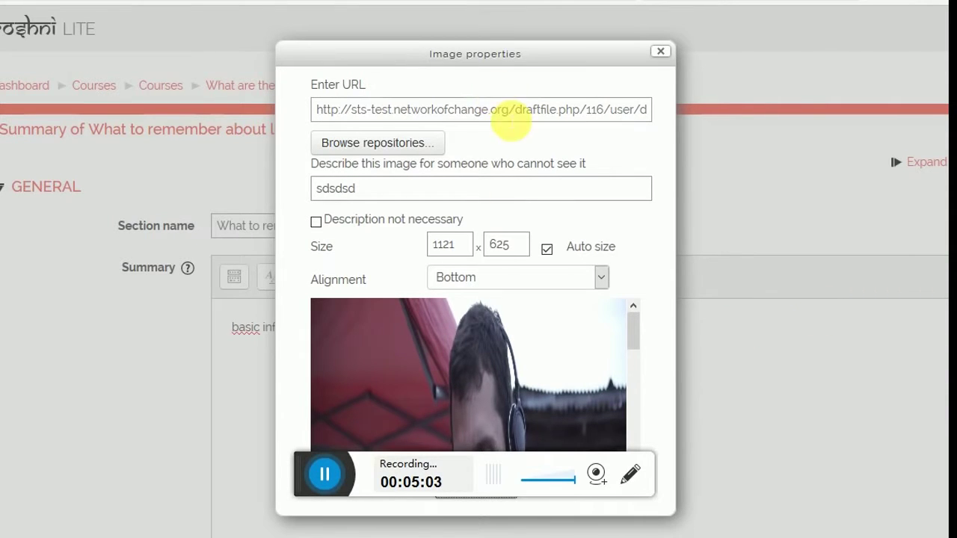
pyautogui.moveTo(439, 68); pyautogui.dragTo(252, 61)
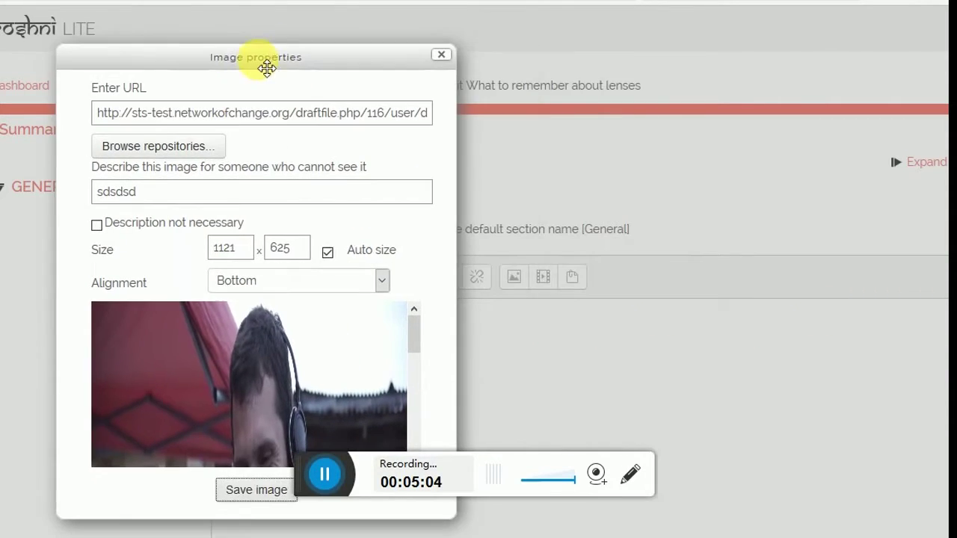
pyautogui.click(252, 491)
pyautogui.click(623, 380)
pyautogui.scroll(-4, 623, 379)
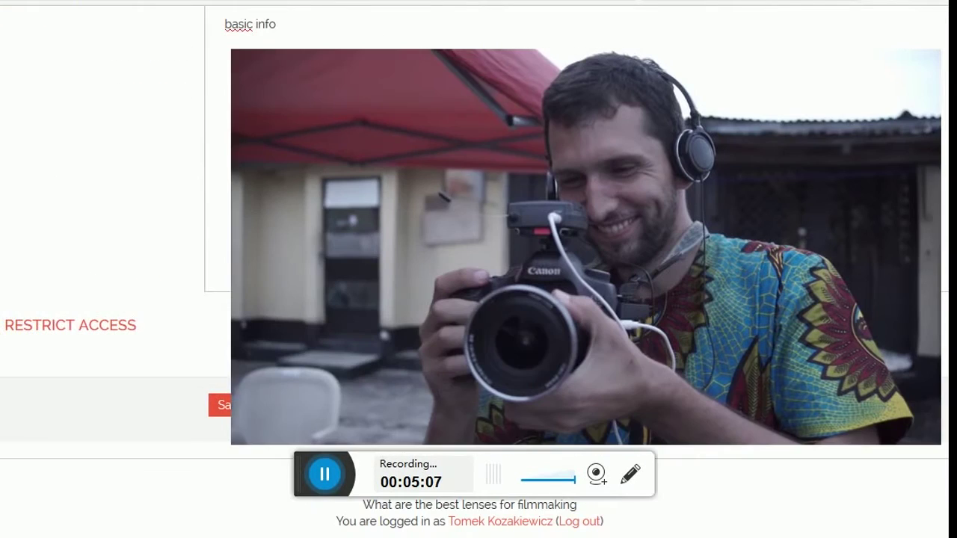
pyautogui.click(228, 408)
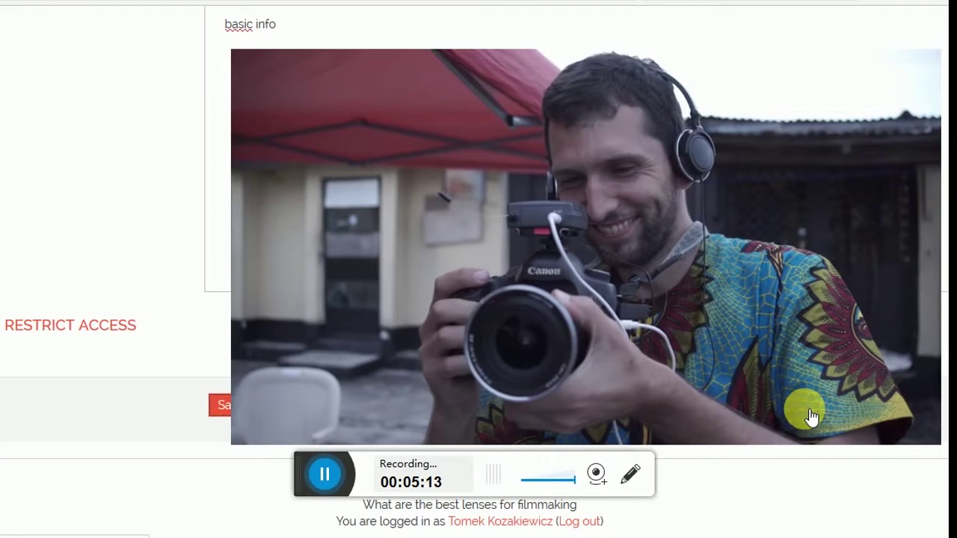
pyautogui.scroll(-7, 478, 269)
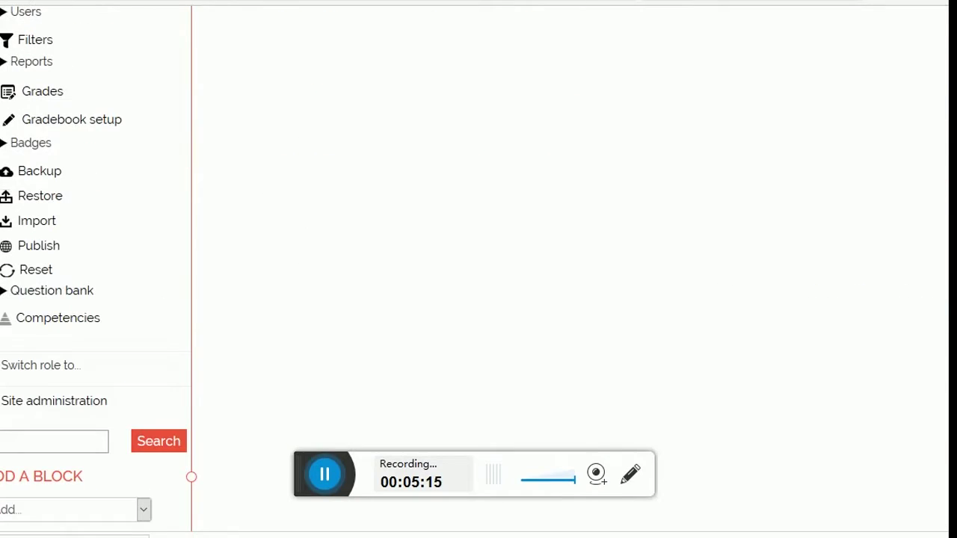
pyautogui.scroll(8, 478, 269)
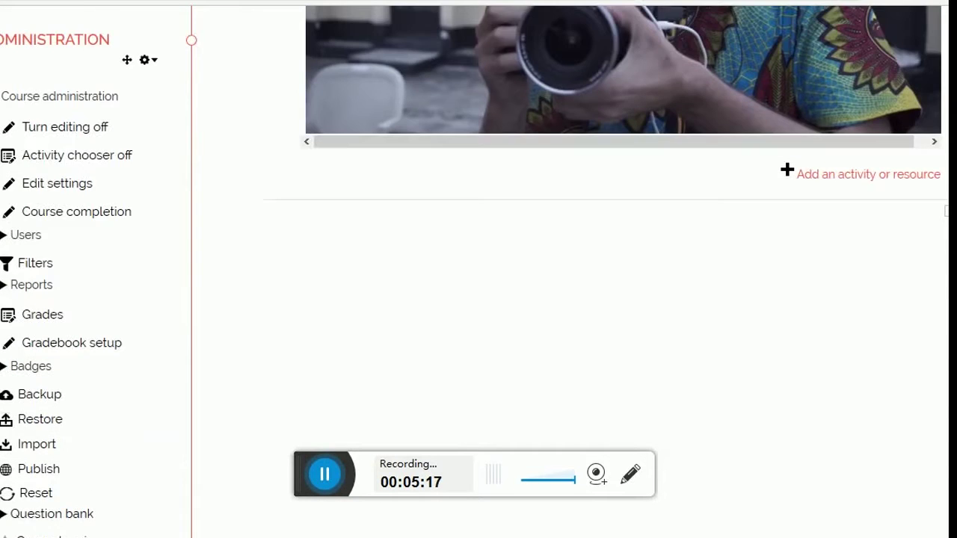
pyautogui.scroll(-3, 479, 269)
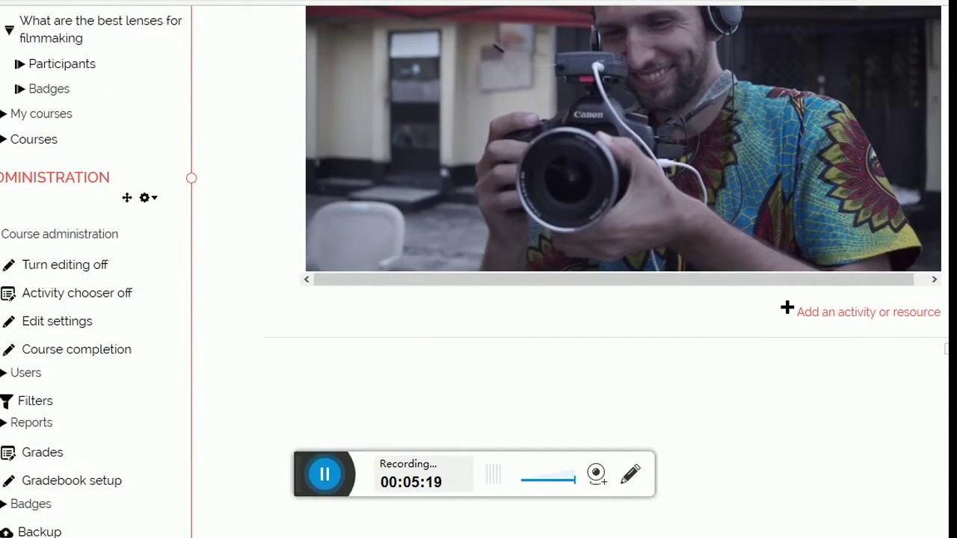
pyautogui.scroll(3, 478, 269)
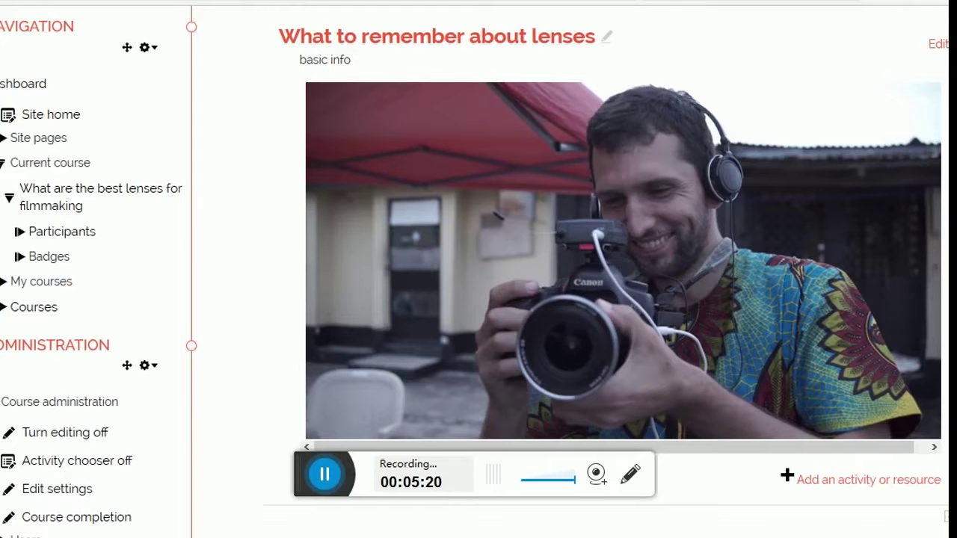
pyautogui.scroll(-2, 478, 269)
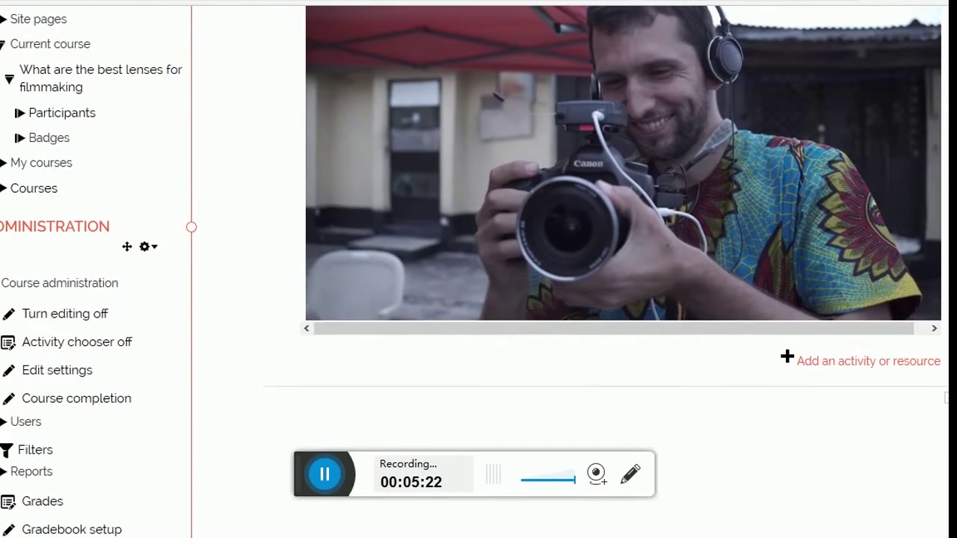
pyautogui.scroll(2, 478, 269)
pyautogui.scroll(-3, 479, 269)
pyautogui.scroll(-1, 939, 225)
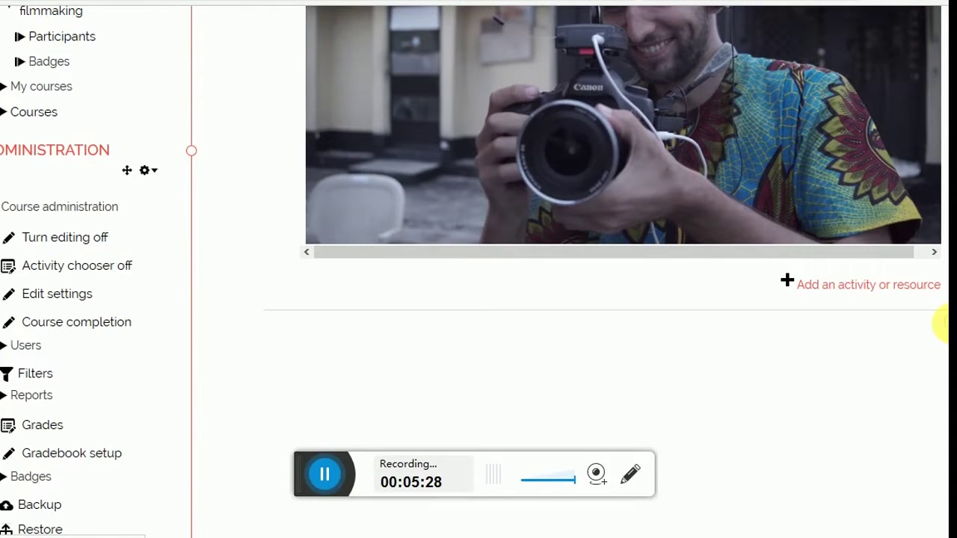
pyautogui.scroll(-5, 942, 323)
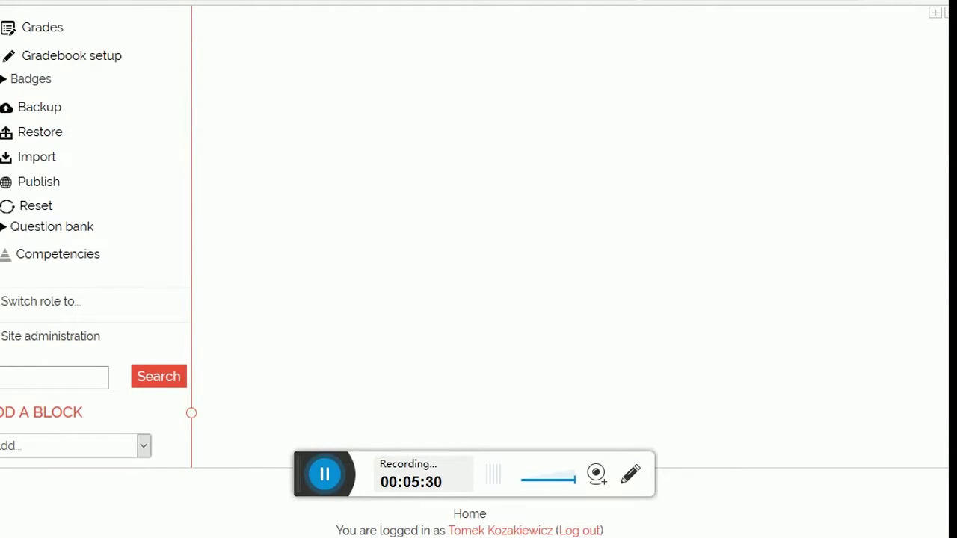
pyautogui.scroll(4, 609, 215)
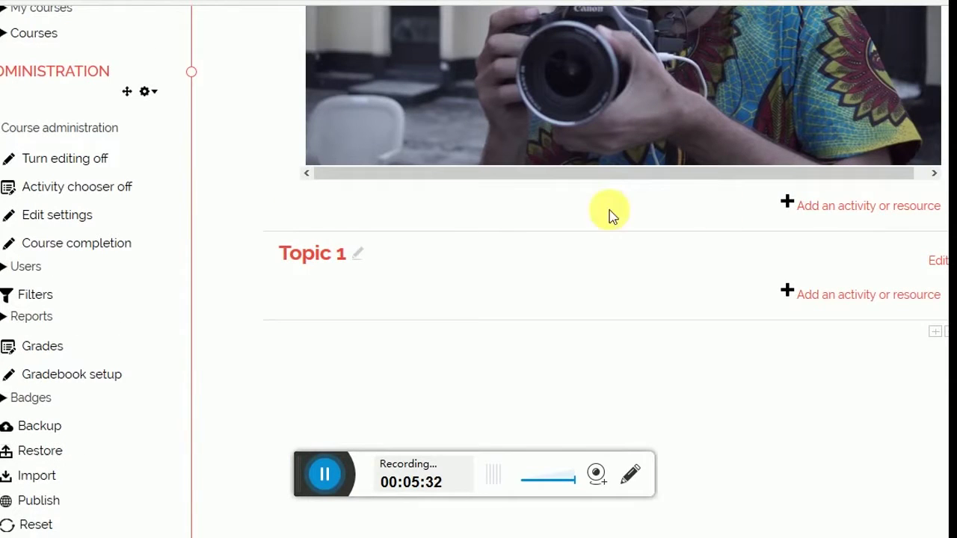
# Retitle Topic 1 inline as 'Best lenses for video making by professionals'.
pyautogui.click(361, 256)
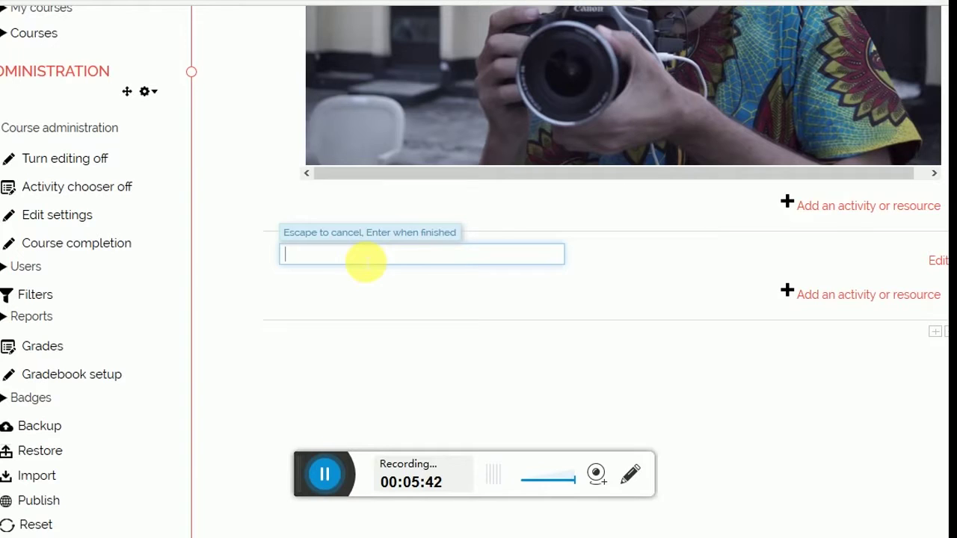
pyautogui.write('Best lenses for v')
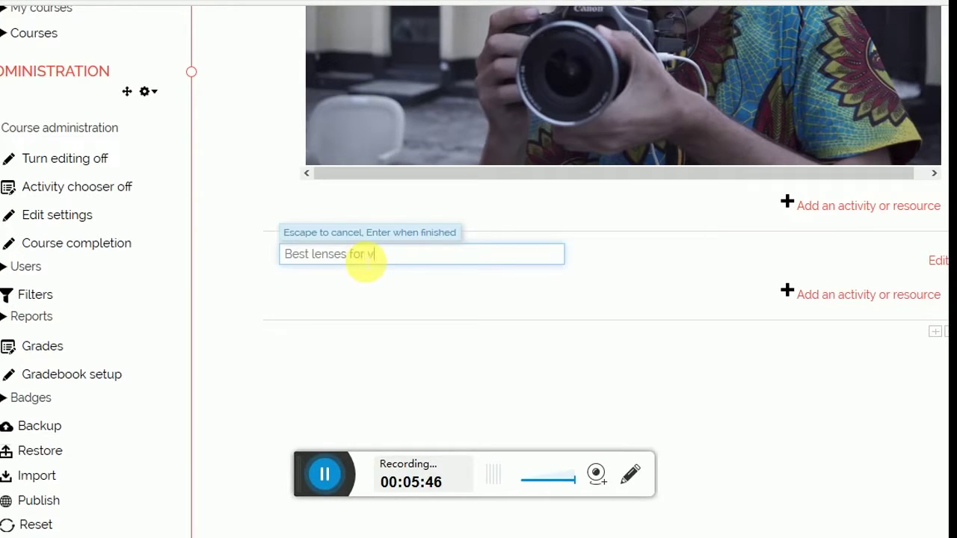
pyautogui.write('ideo making by p')
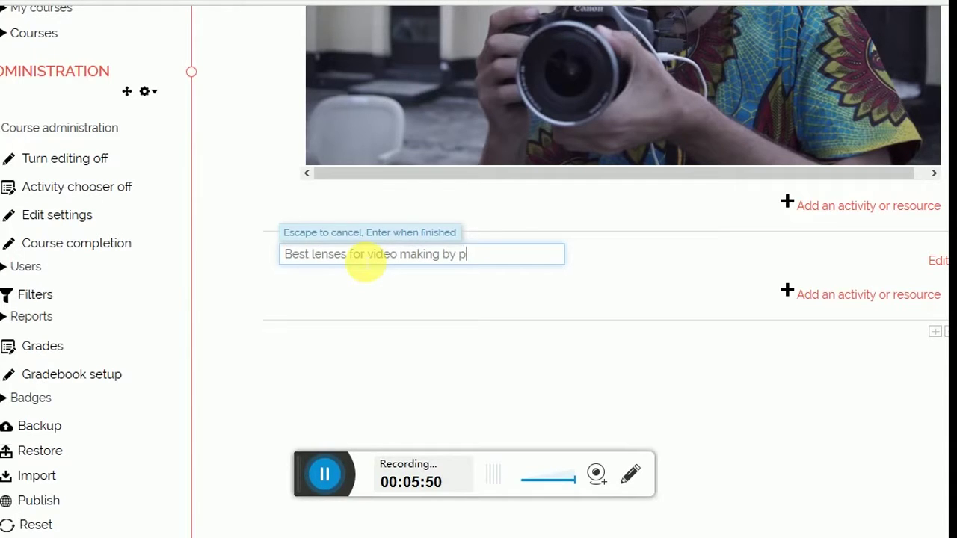
pyautogui.write('rofessionals')
pyautogui.press('Return')
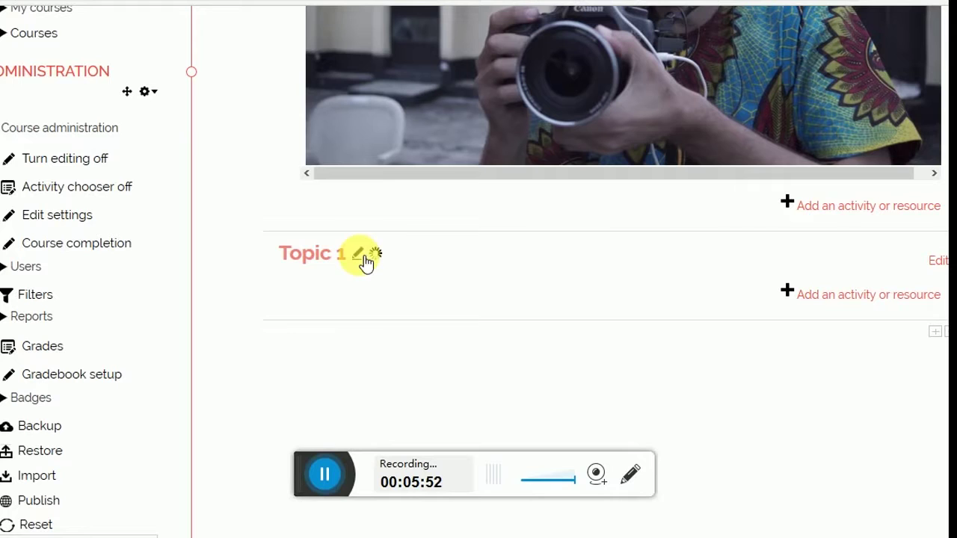
pyautogui.scroll(-4, 740, 284)
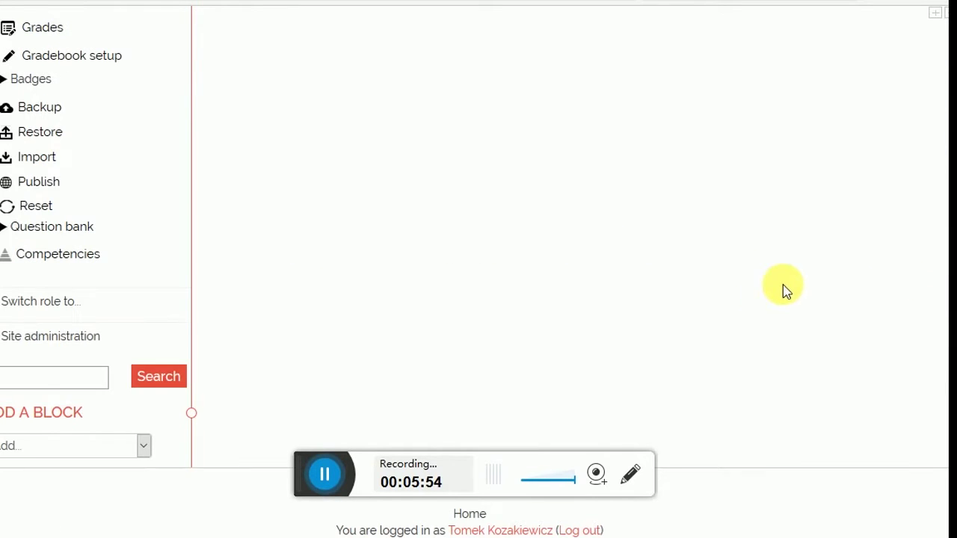
pyautogui.scroll(5, 942, 298)
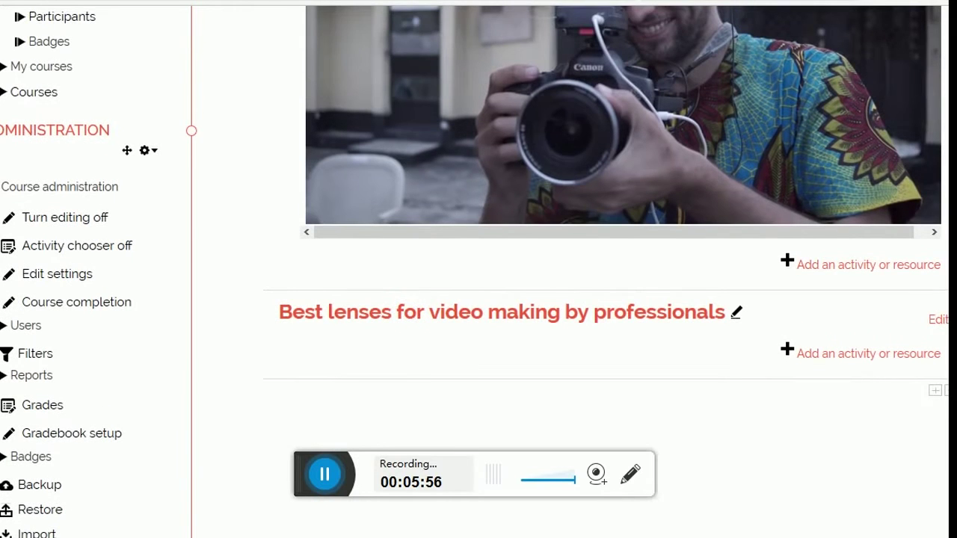
# Open the Best lenses section's edit form and fetch the YouTube video's share link.
pyautogui.click(938, 327)
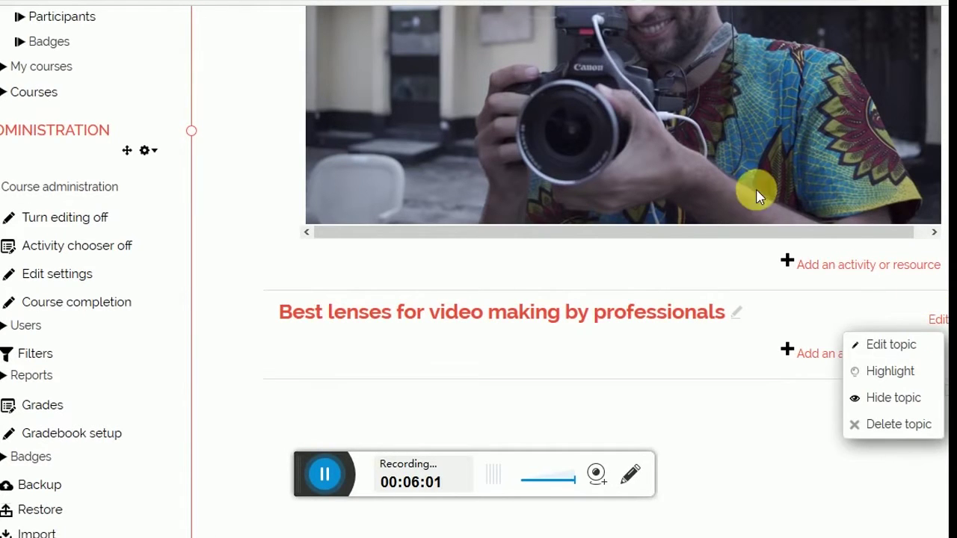
pyautogui.click(913, 346)
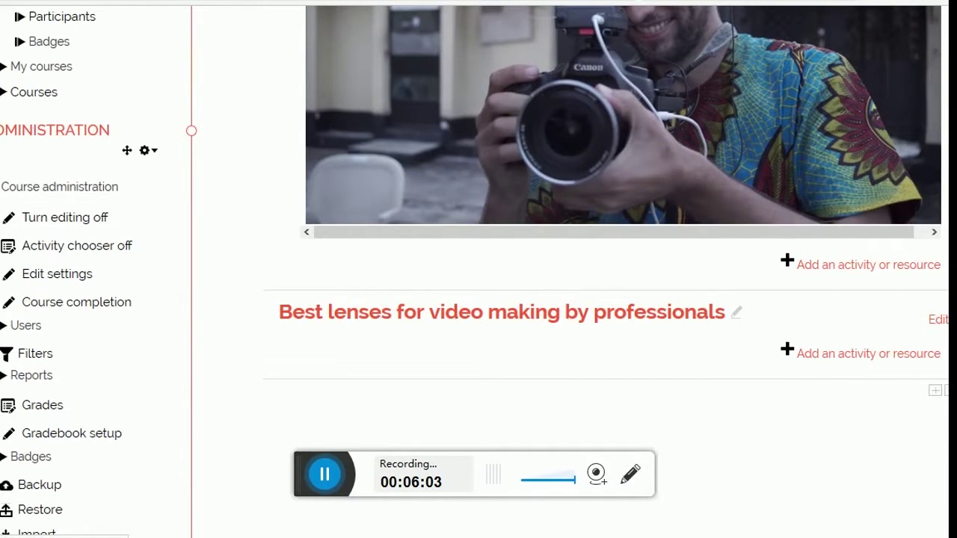
pyautogui.hotkey('alt', 'Tab')
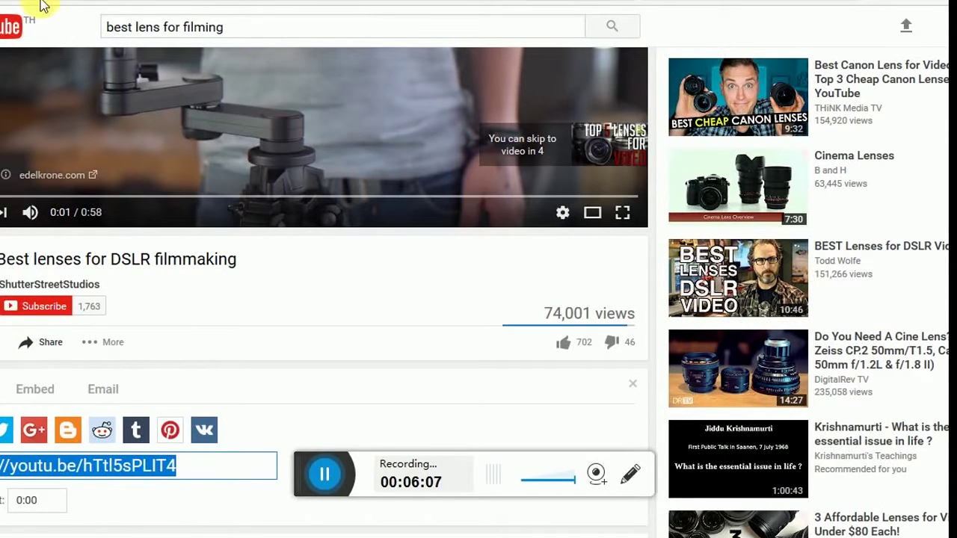
pyautogui.hotkey('alt', 'Tab')
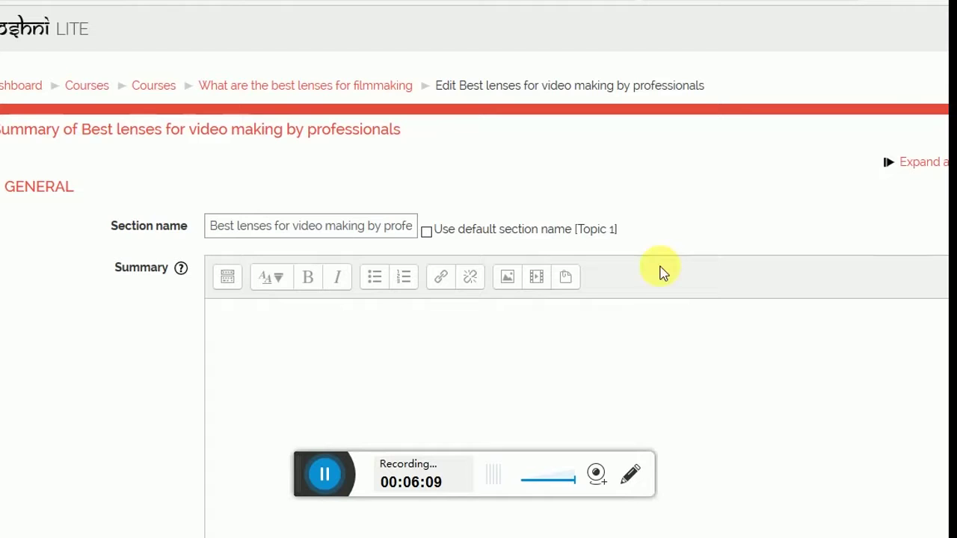
# Insert the YouTube share link as a media item named 'Video' into the section summary.
pyautogui.click(547, 279)
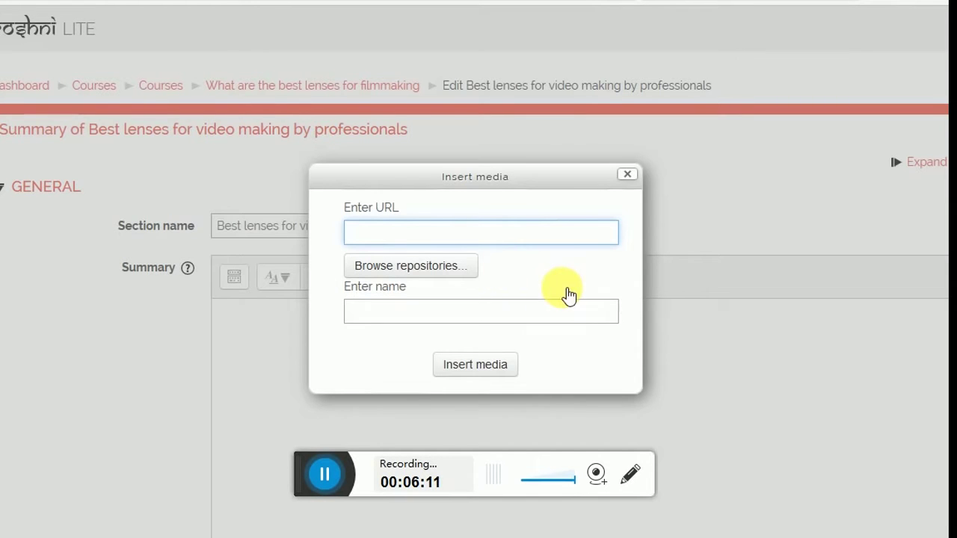
pyautogui.write('https://youtu.be/hTtl5sPLIT4')
pyautogui.click(443, 318)
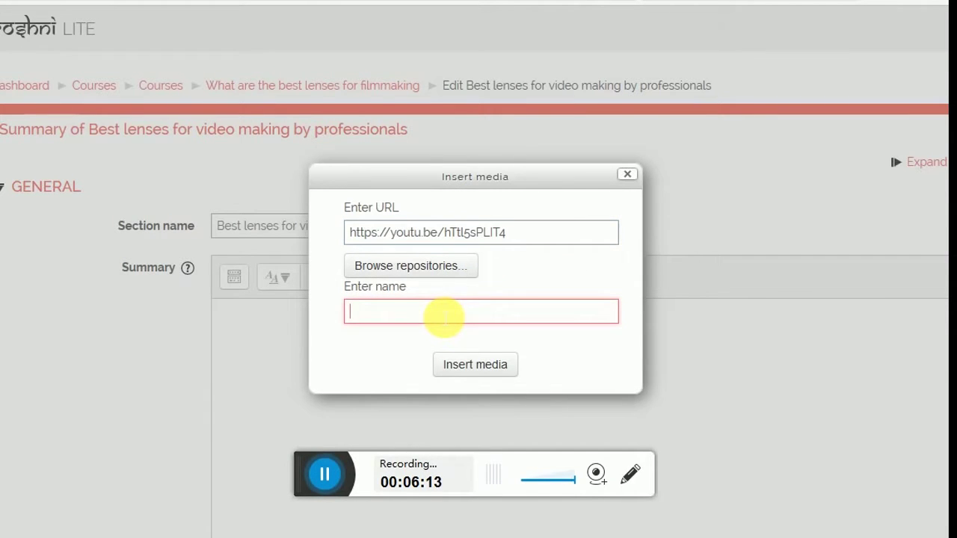
pyautogui.write('Video')
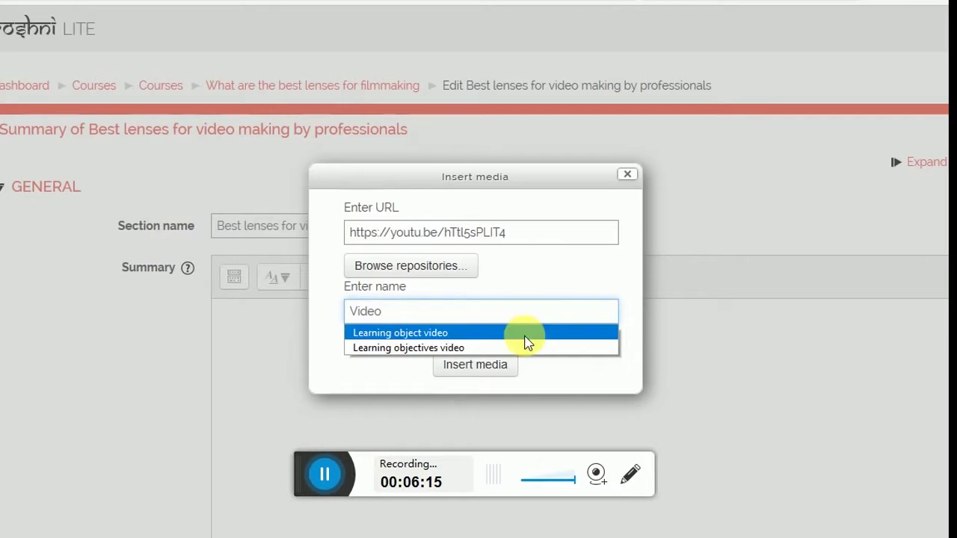
pyautogui.click(545, 384)
pyautogui.click(494, 369)
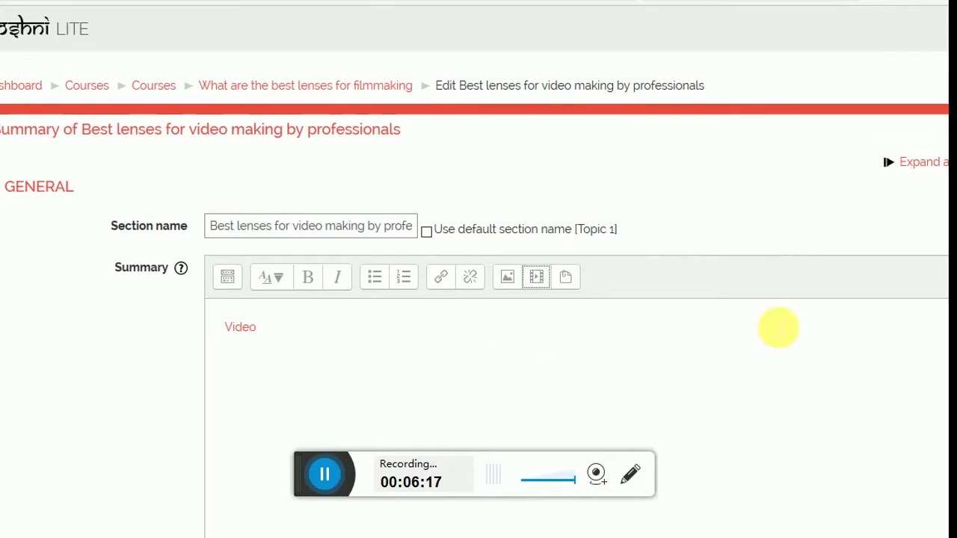
pyautogui.hotkey('alt', 'Tab')
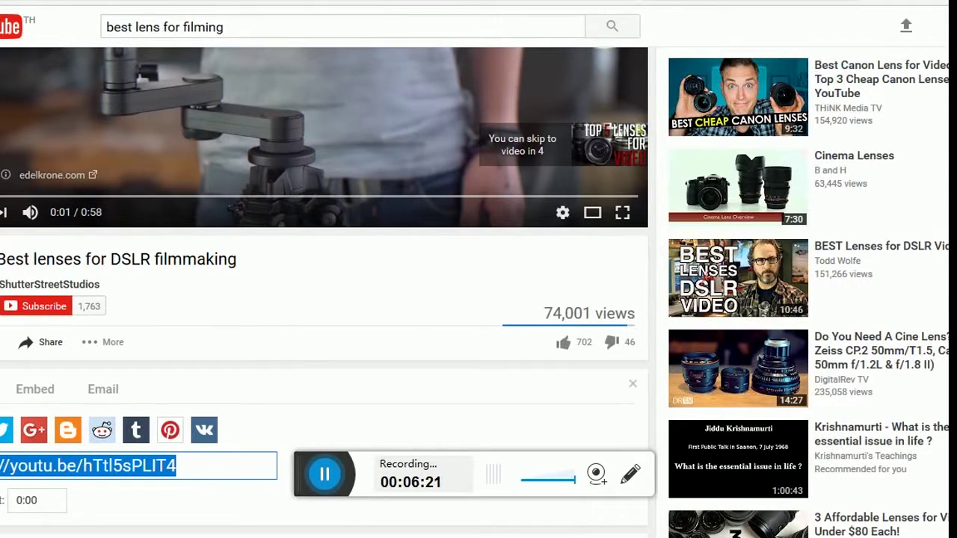
pyautogui.hotkey('alt', 'Tab')
pyautogui.scroll(-3, 597, 132)
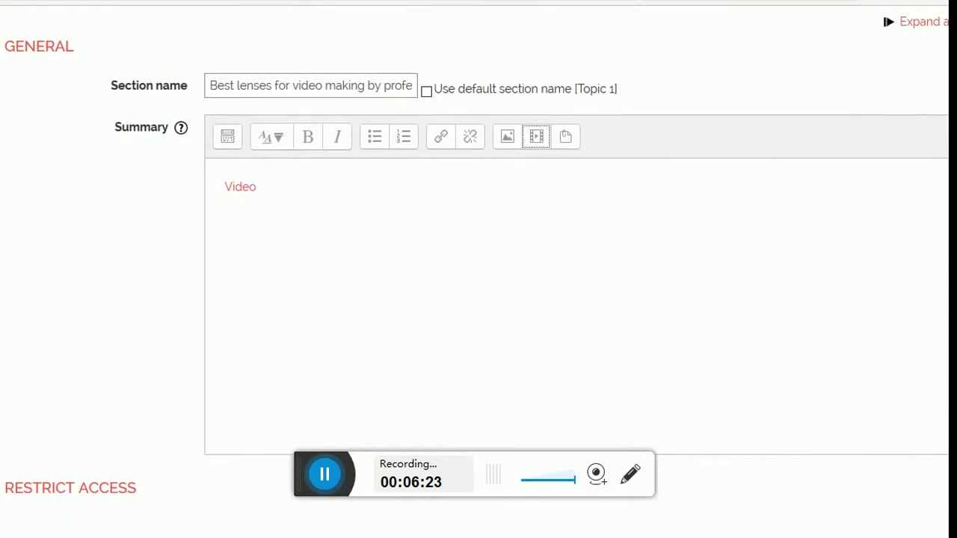
pyautogui.scroll(-2, 479, 269)
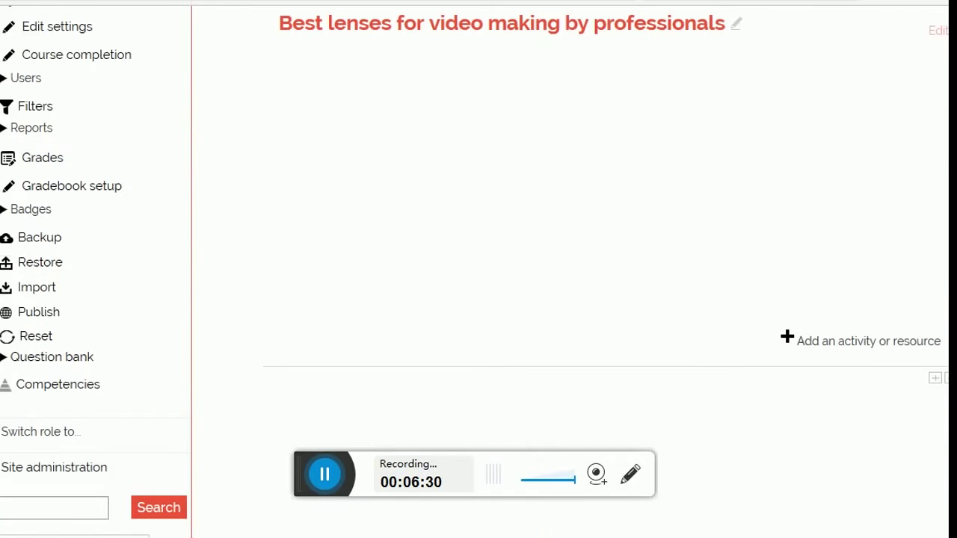
pyautogui.scroll(3, 614, 349)
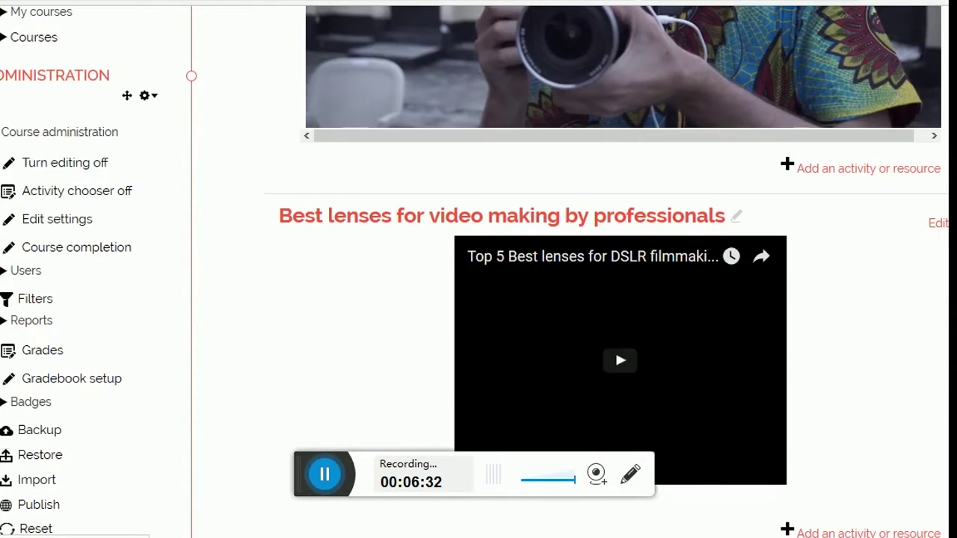
pyautogui.scroll(4, 614, 349)
pyautogui.scroll(3, 614, 349)
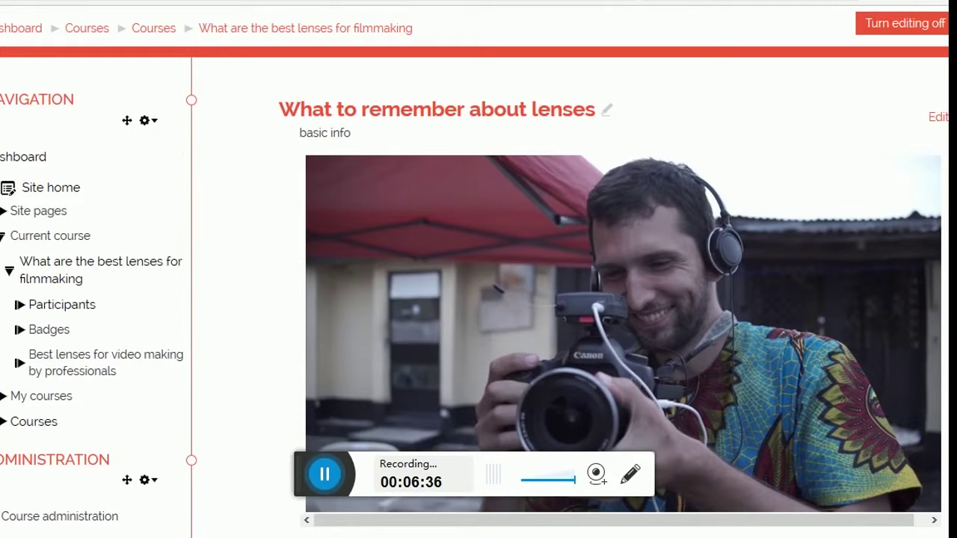
pyautogui.scroll(-8, 475, 269)
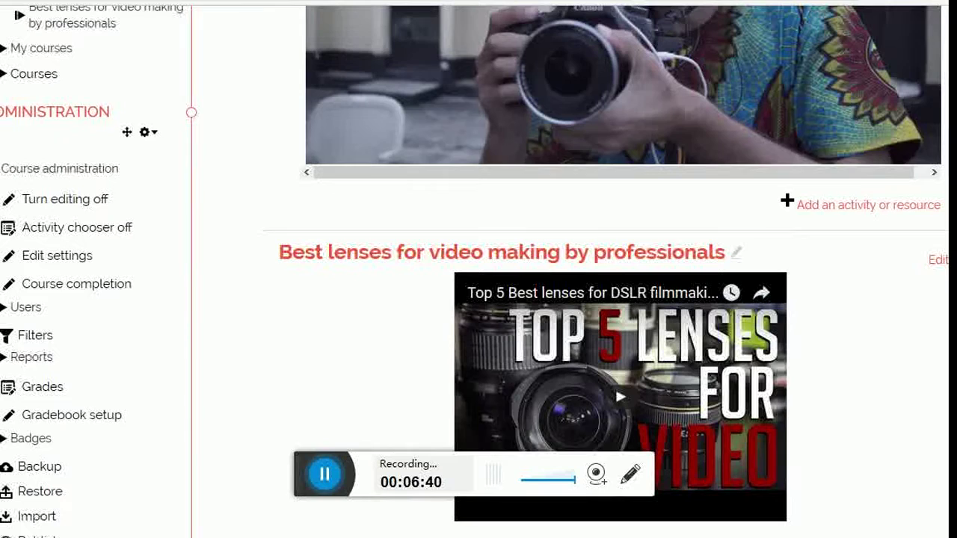
pyautogui.scroll(-1, 478, 269)
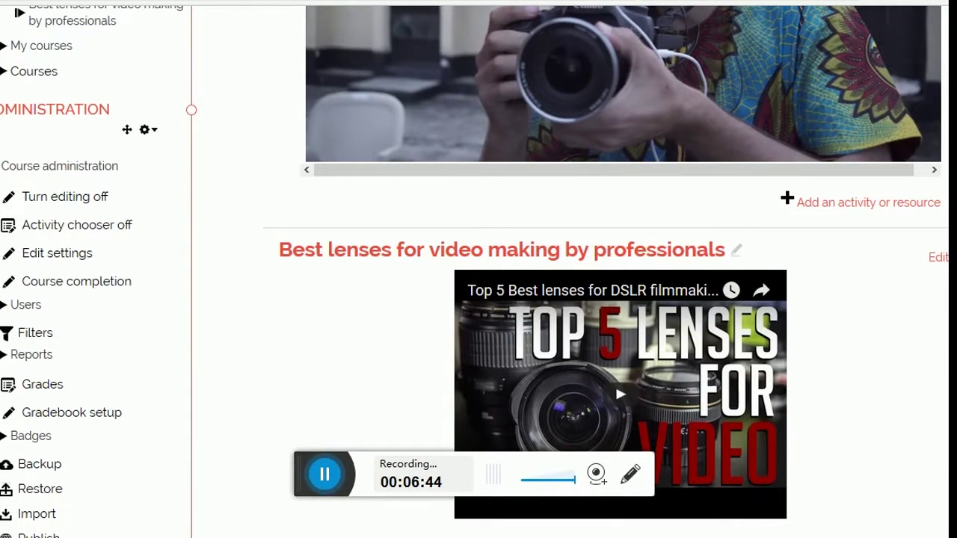
pyautogui.scroll(-2, 478, 299)
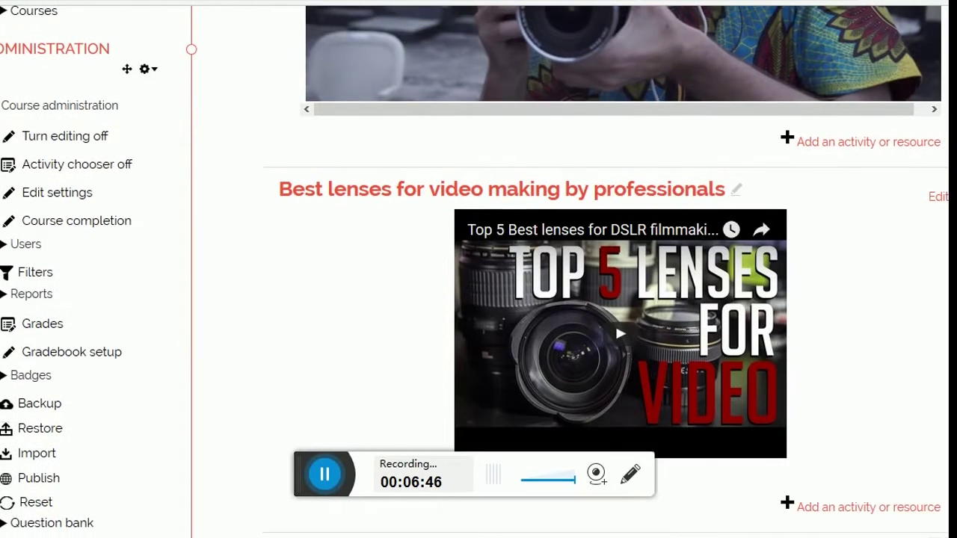
pyautogui.scroll(-1, 478, 299)
pyautogui.scroll(-3, 479, 299)
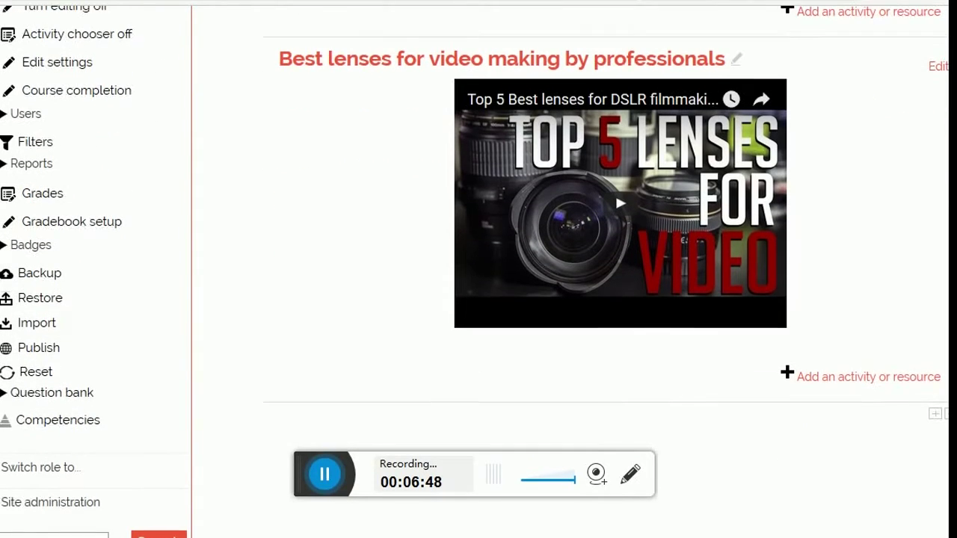
pyautogui.scroll(-1, 478, 299)
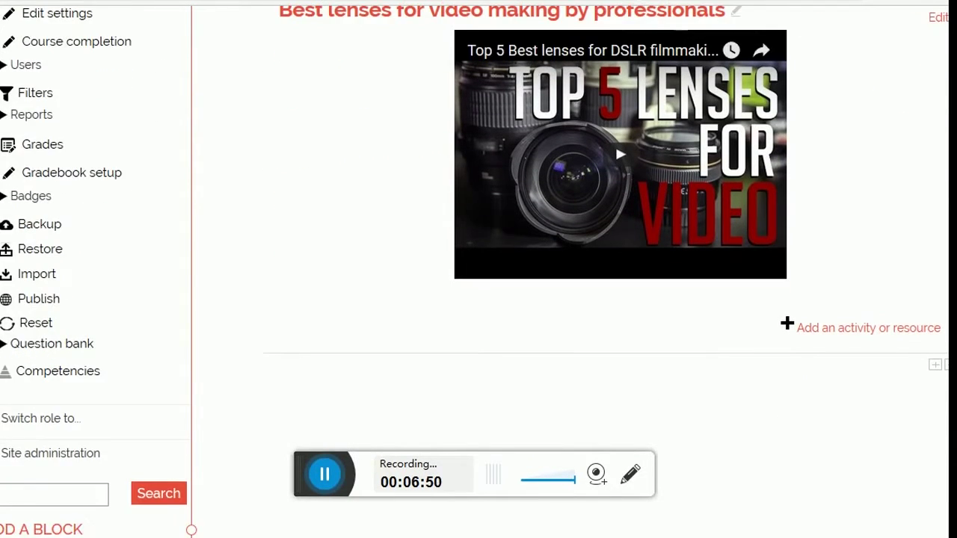
pyautogui.scroll(-1, 478, 299)
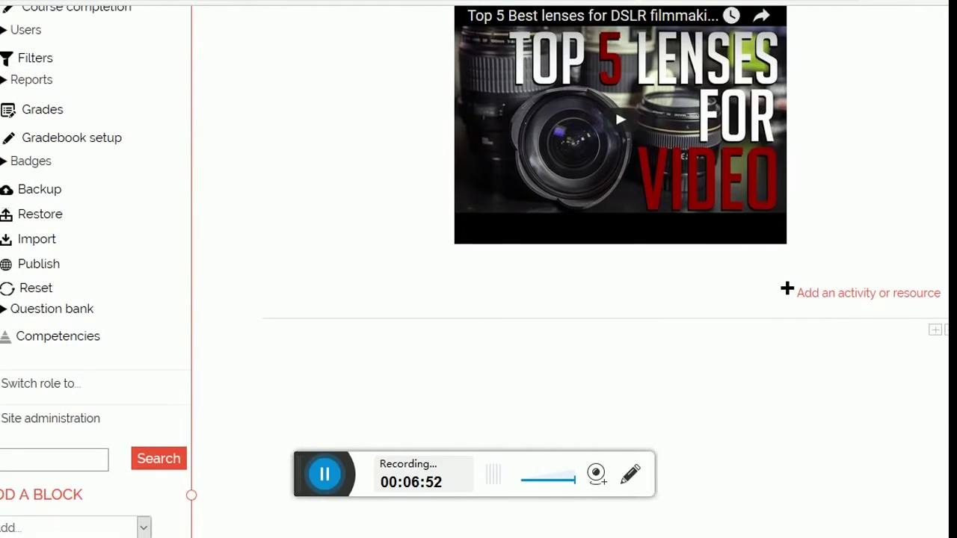
pyautogui.scroll(-1, 478, 299)
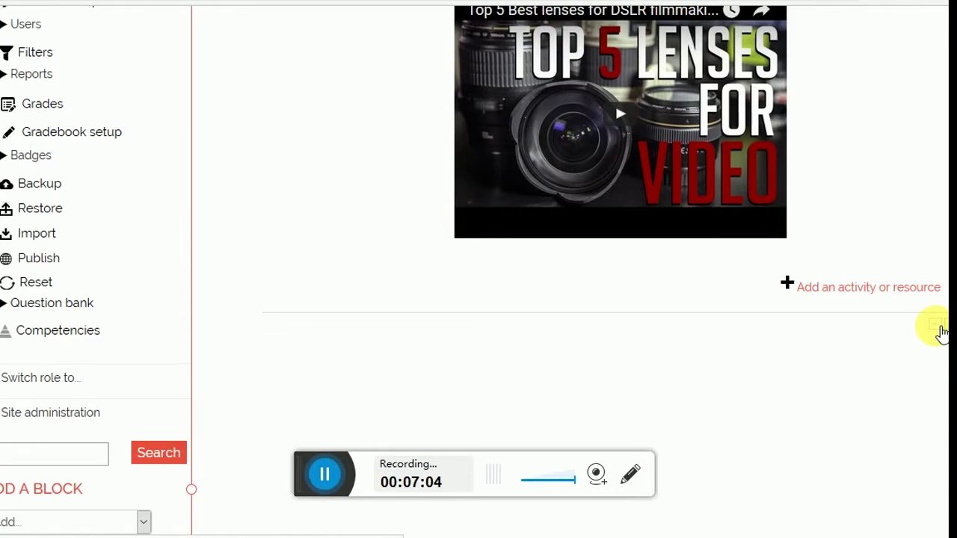
# Rename the Topic 2 section to 'Exchange sharing forum for beginning filmmakers'.
pyautogui.scroll(-2, 940, 331)
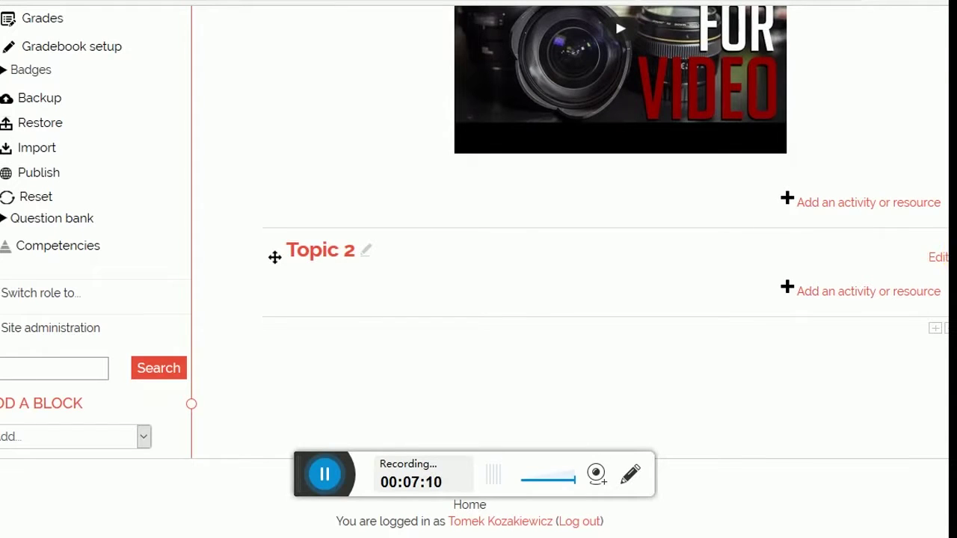
pyautogui.scroll(2, 478, 269)
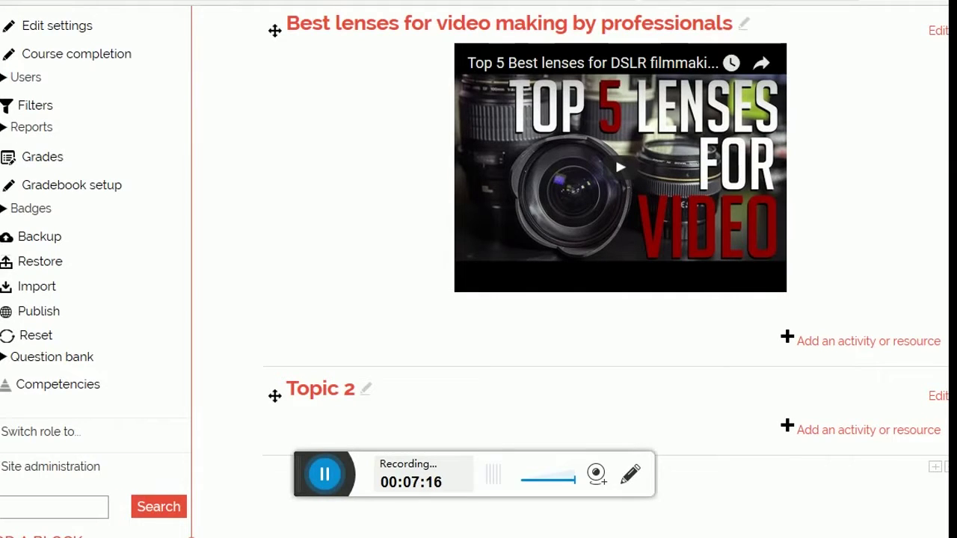
pyautogui.scroll(-1, 478, 269)
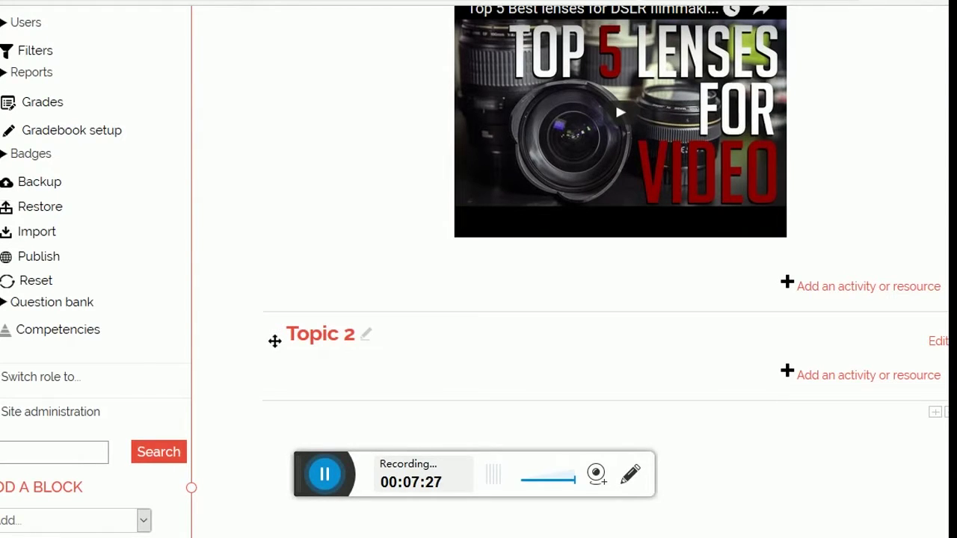
pyautogui.scroll(-1, 478, 272)
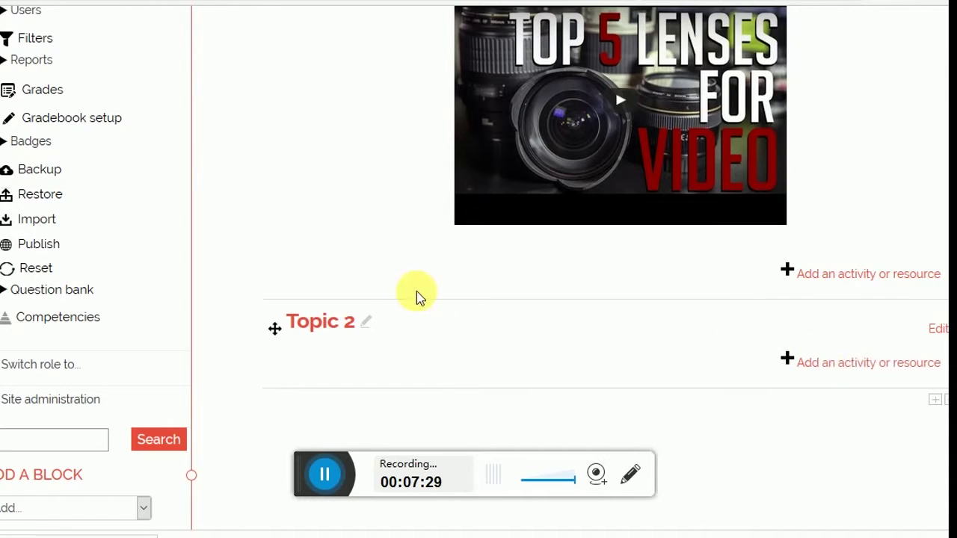
pyautogui.click(365, 321)
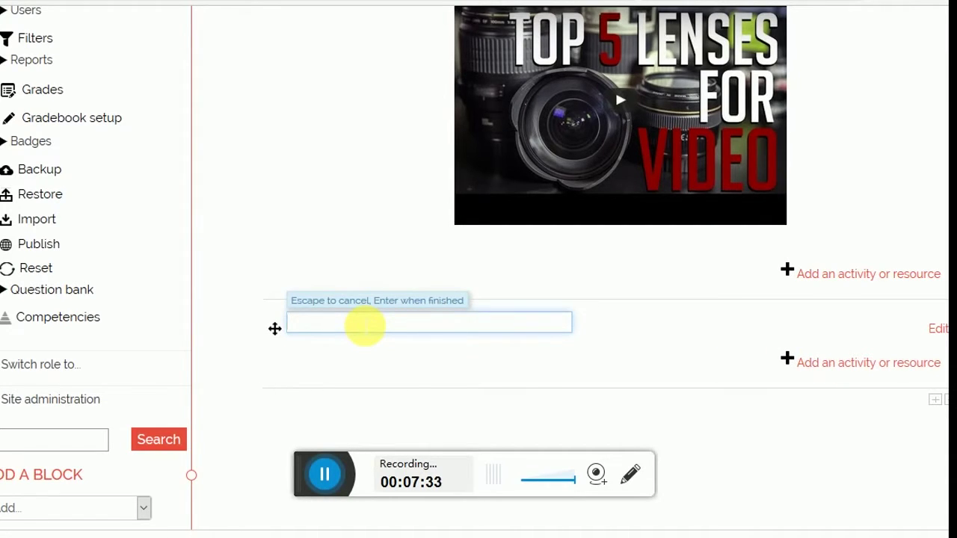
pyautogui.write('Exchange sharing forum f')
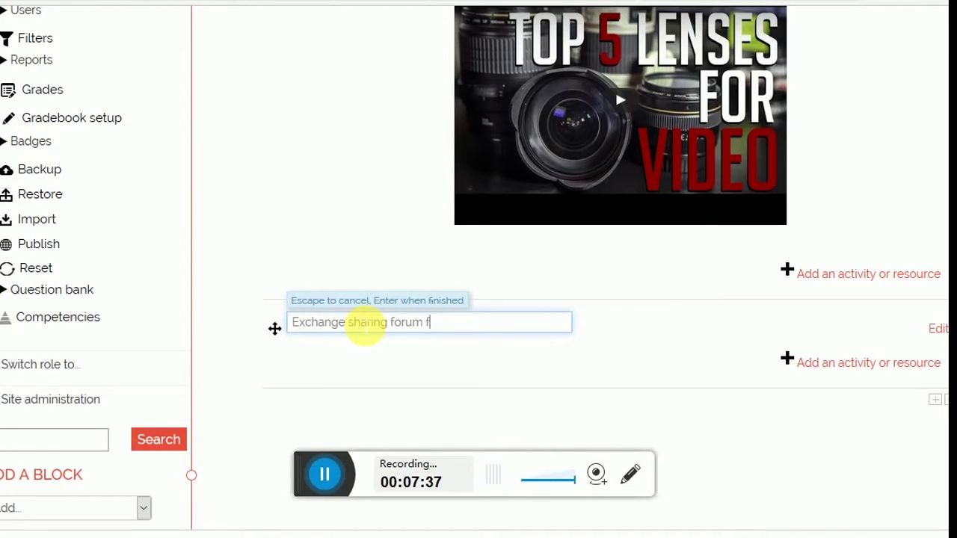
pyautogui.write('or beginning film')
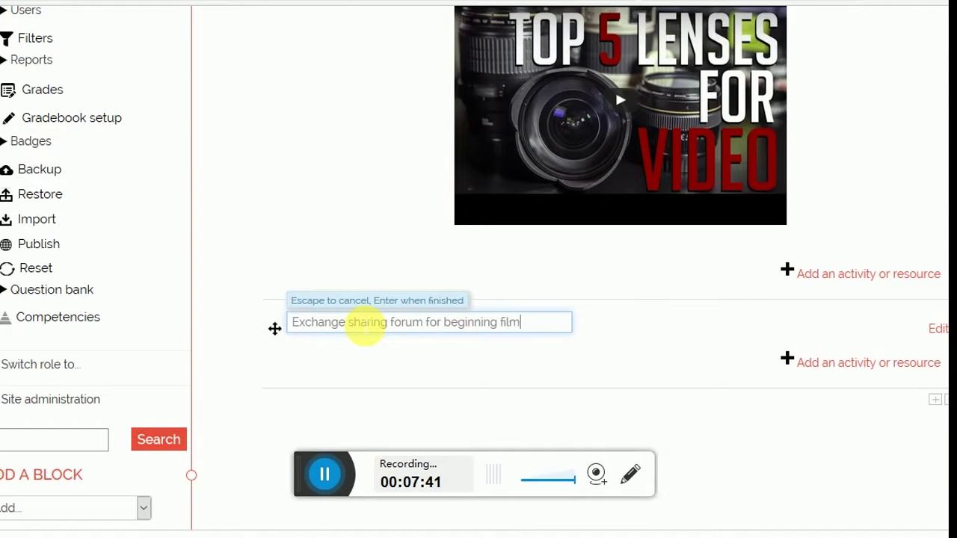
pyautogui.write('makr')
pyautogui.press('BackSpace')
pyautogui.write('ers')
pyautogui.press('Return')
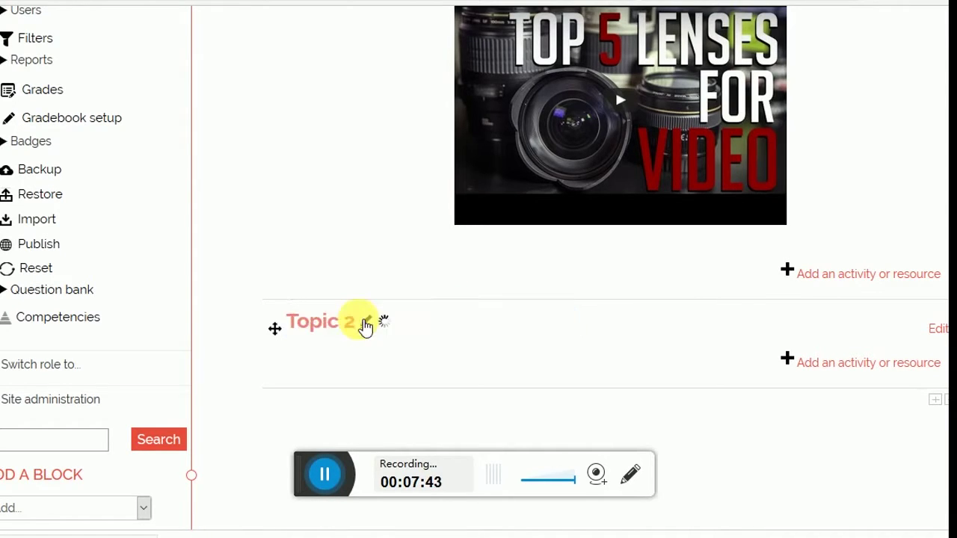
pyautogui.scroll(-2, 841, 370)
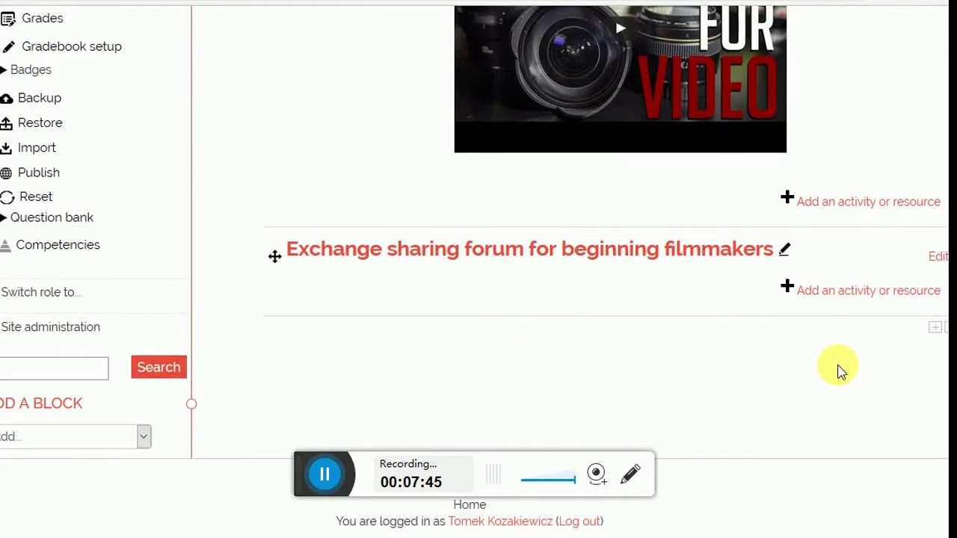
# Pick Forum in the activity chooser for the filmmakers section and add it.
pyautogui.click(844, 296)
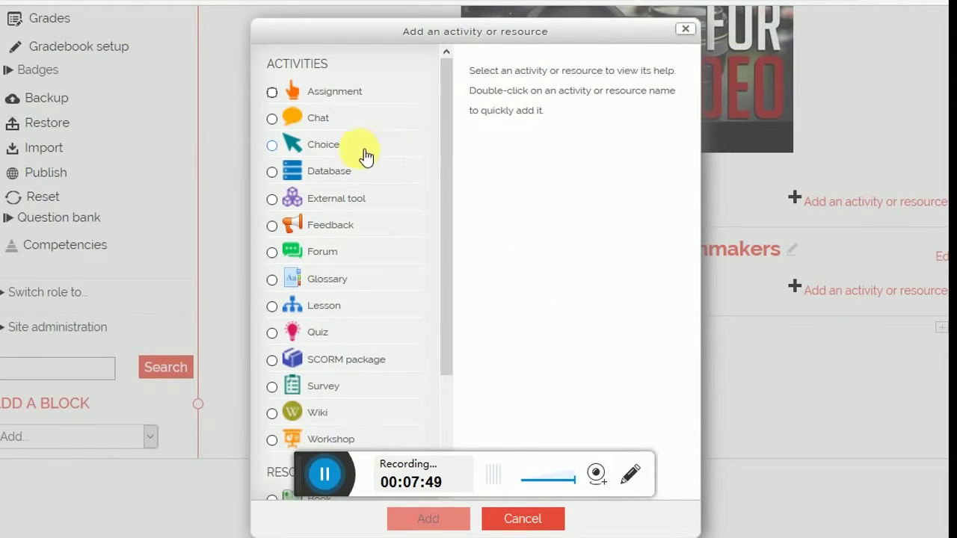
pyautogui.click(274, 253)
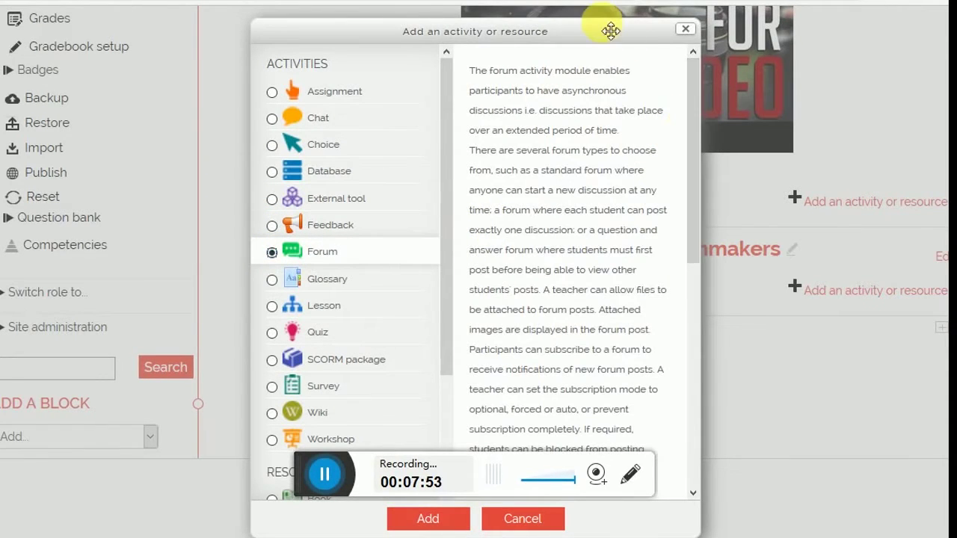
pyautogui.moveTo(611, 30); pyautogui.dragTo(351, 30)
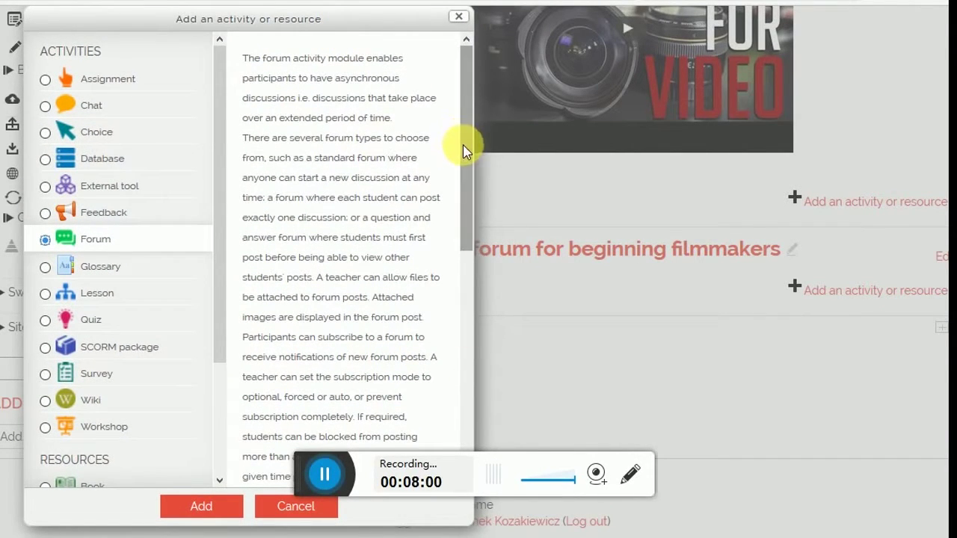
pyautogui.click(208, 506)
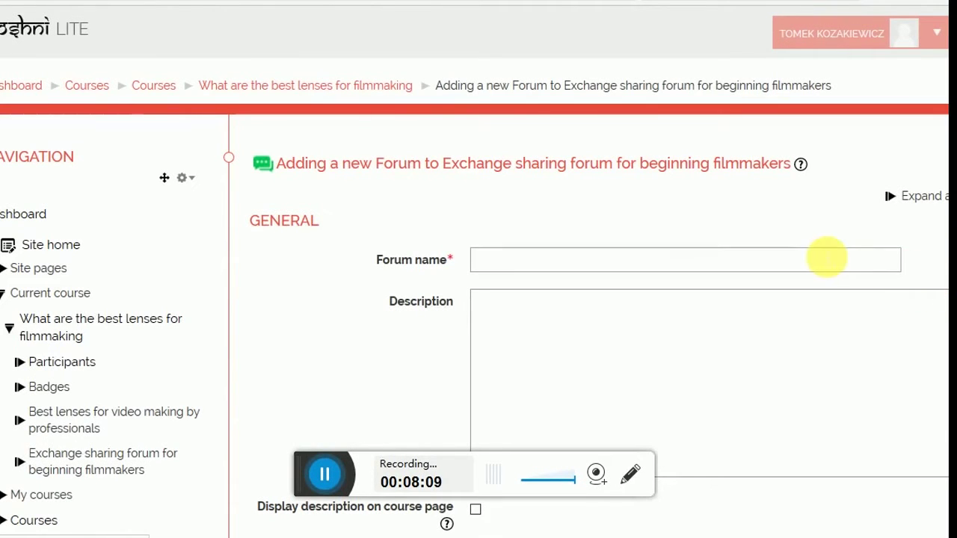
pyautogui.click(826, 258)
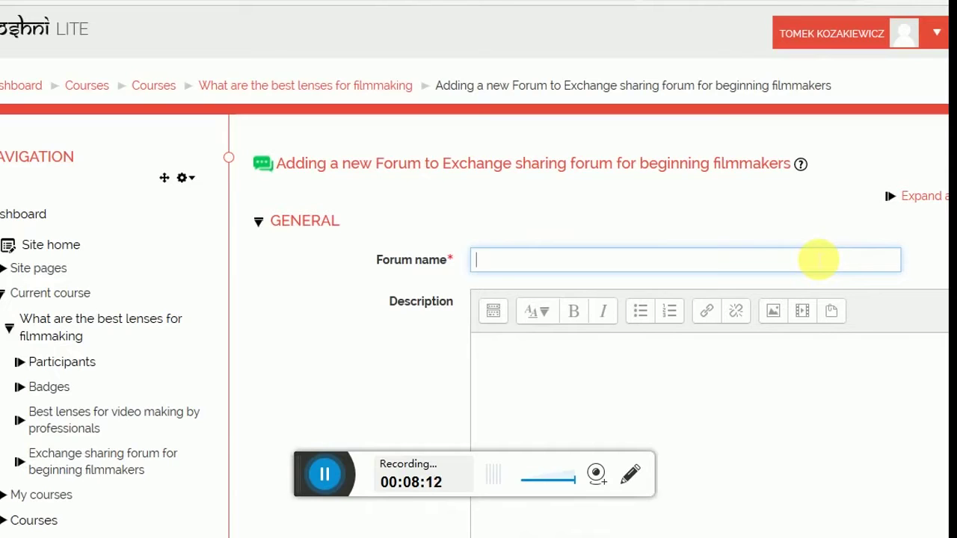
# Name the forum 'Forum for camera people', describe it as 'sdsdd', and save and display it.
pyautogui.write('Forum for camer')
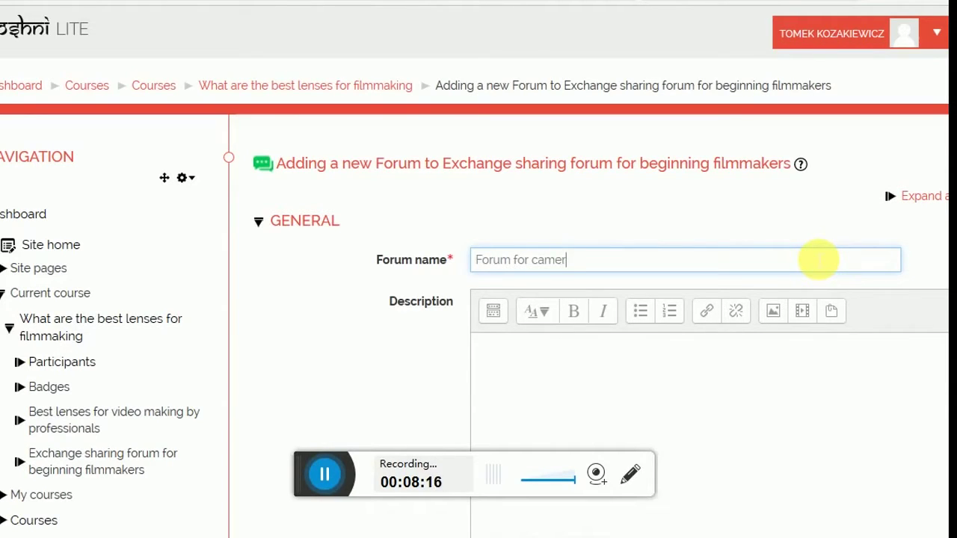
pyautogui.write('a people')
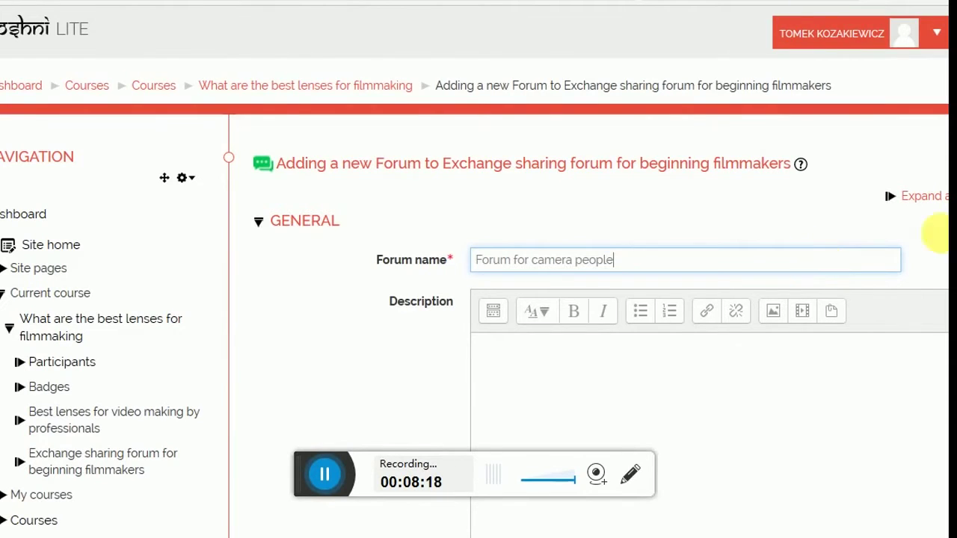
pyautogui.scroll(-6, 478, 299)
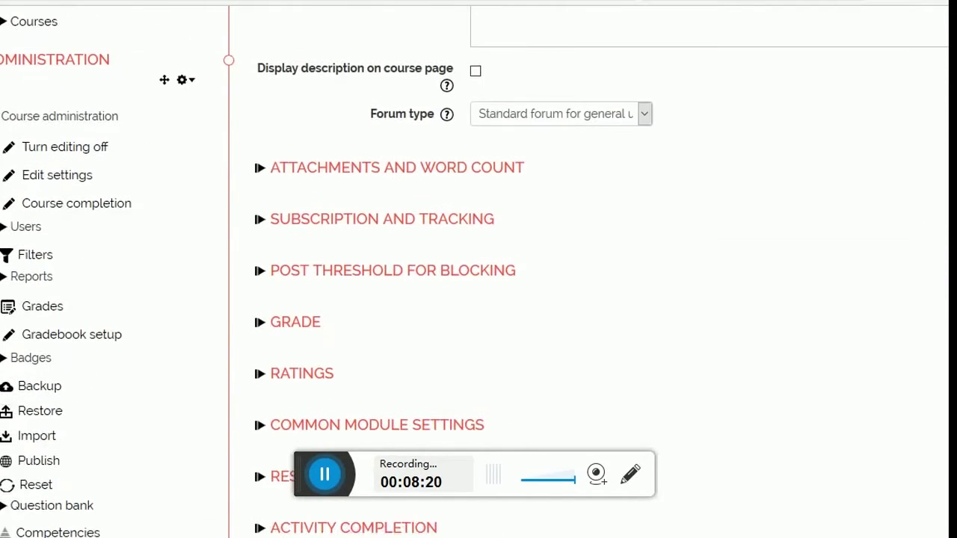
pyautogui.scroll(2, 830, 244)
pyautogui.click(830, 244)
pyautogui.write('sdsdd')
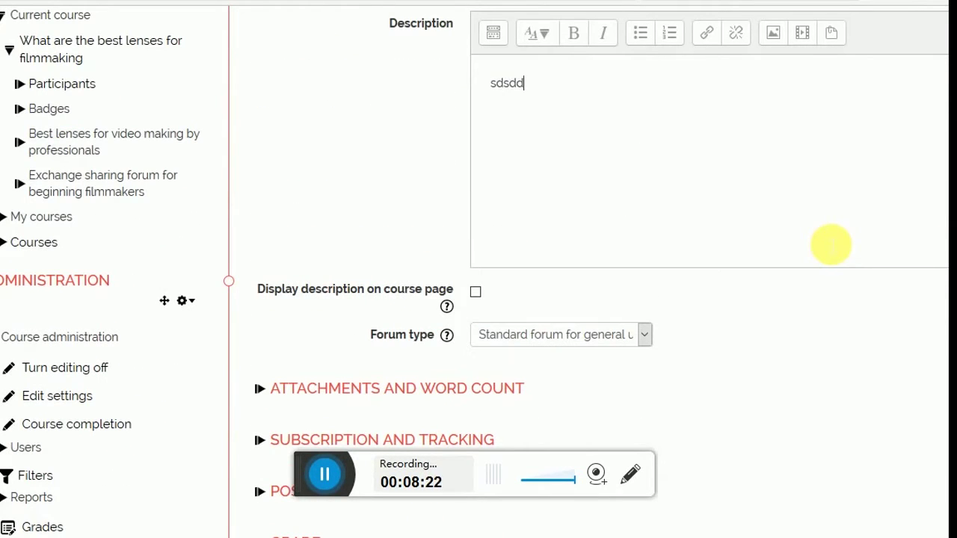
pyautogui.scroll(-8, 802, 423)
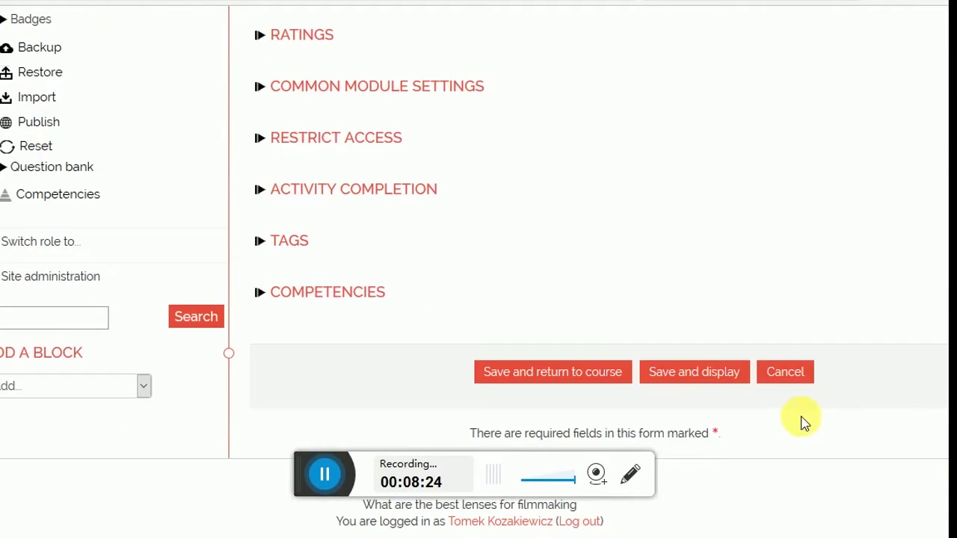
pyautogui.click(695, 378)
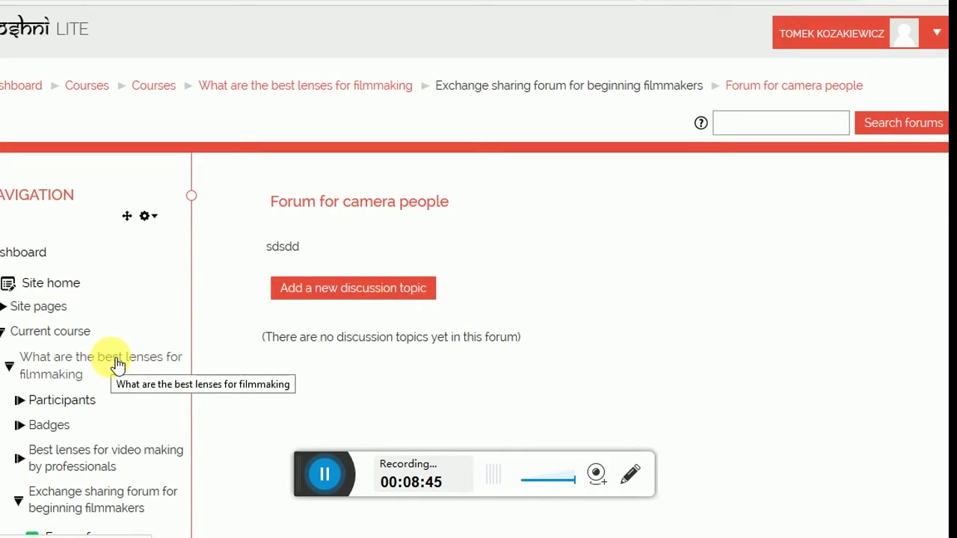
# Return to the course page and scroll down to find 'Forum for camera people' in the filmmakers section.
pyautogui.click(383, 88)
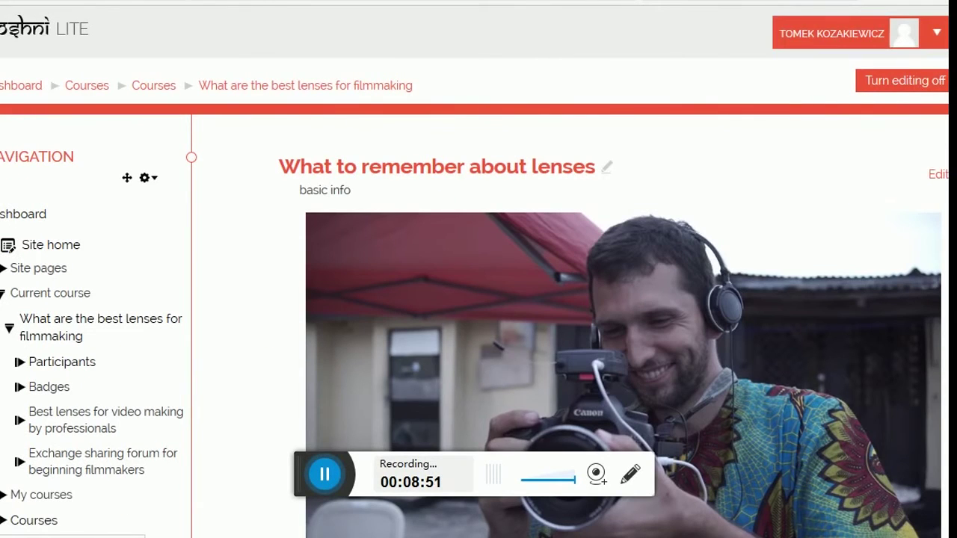
pyautogui.scroll(-1, 478, 276)
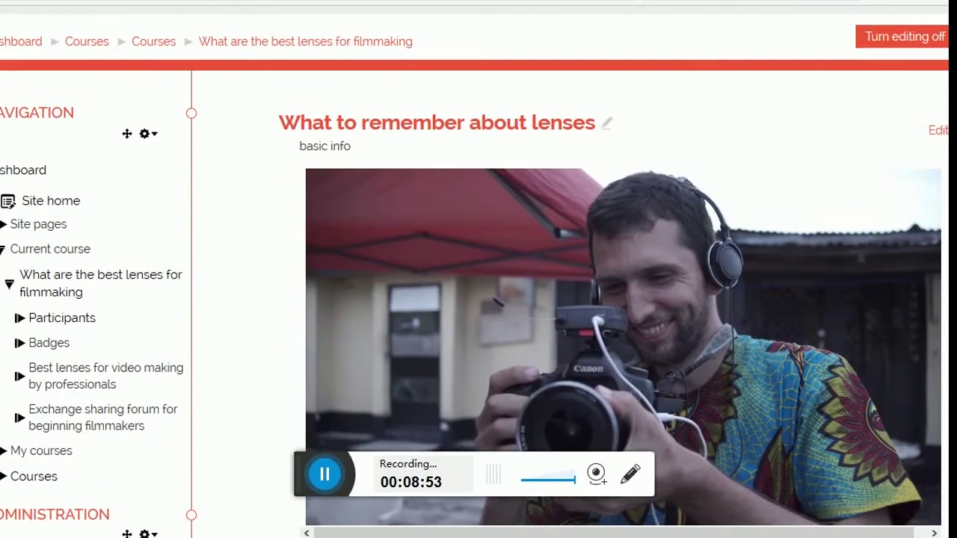
pyautogui.scroll(1, 478, 277)
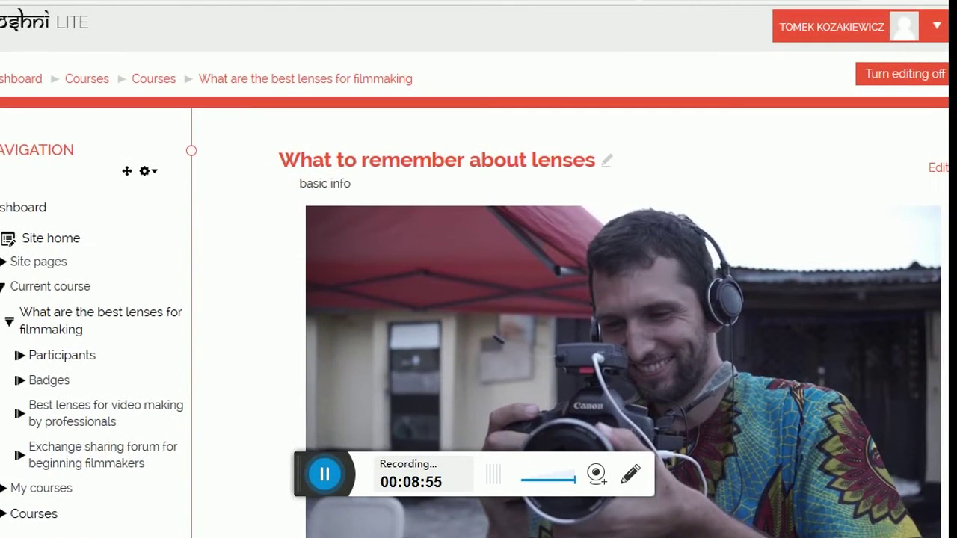
pyautogui.scroll(-5, 478, 277)
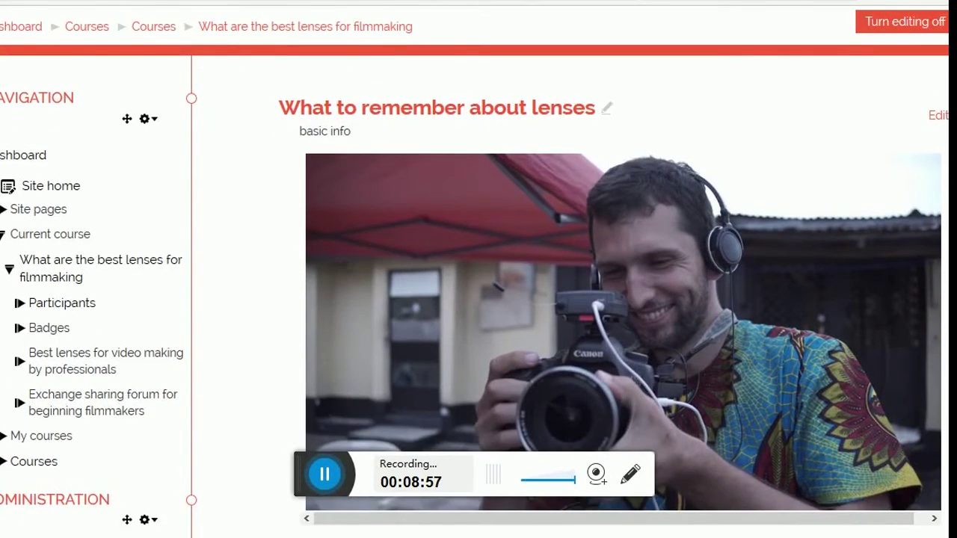
pyautogui.scroll(-4, 478, 276)
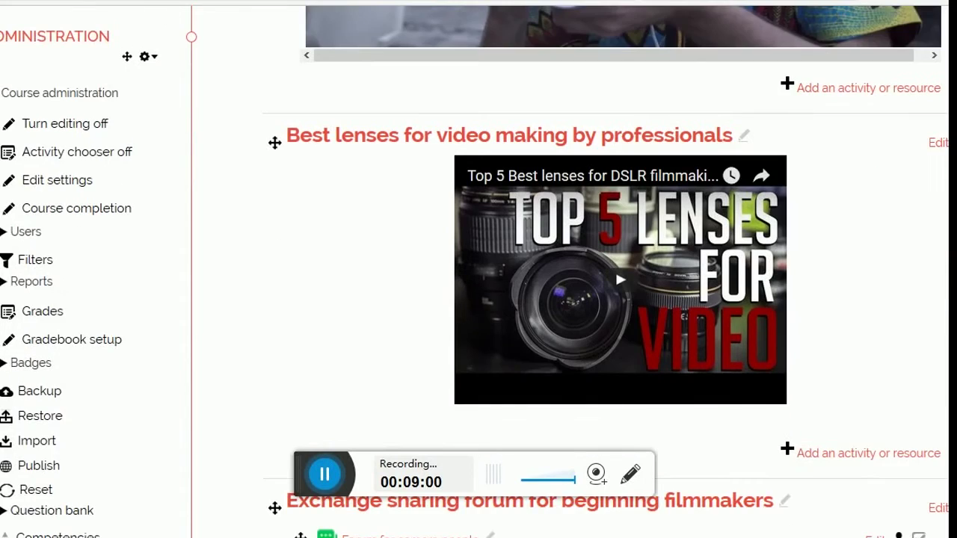
pyautogui.scroll(-2, 478, 276)
pyautogui.scroll(-1, 478, 277)
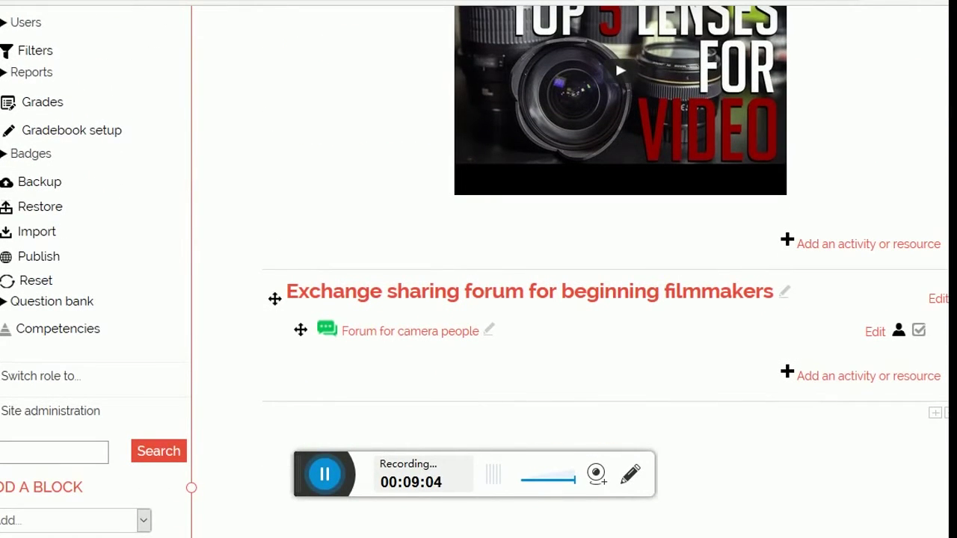
pyautogui.scroll(-2, 478, 269)
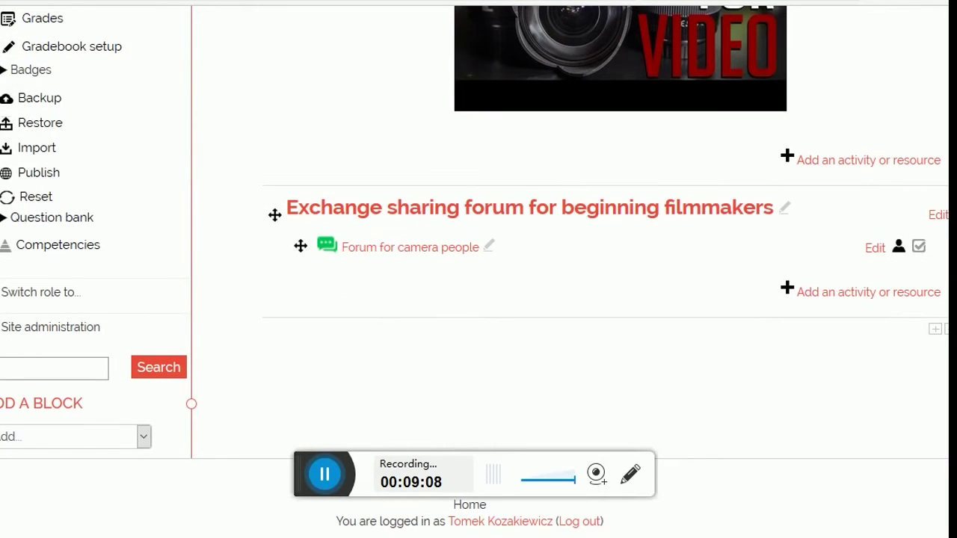
pyautogui.scroll(10, 479, 269)
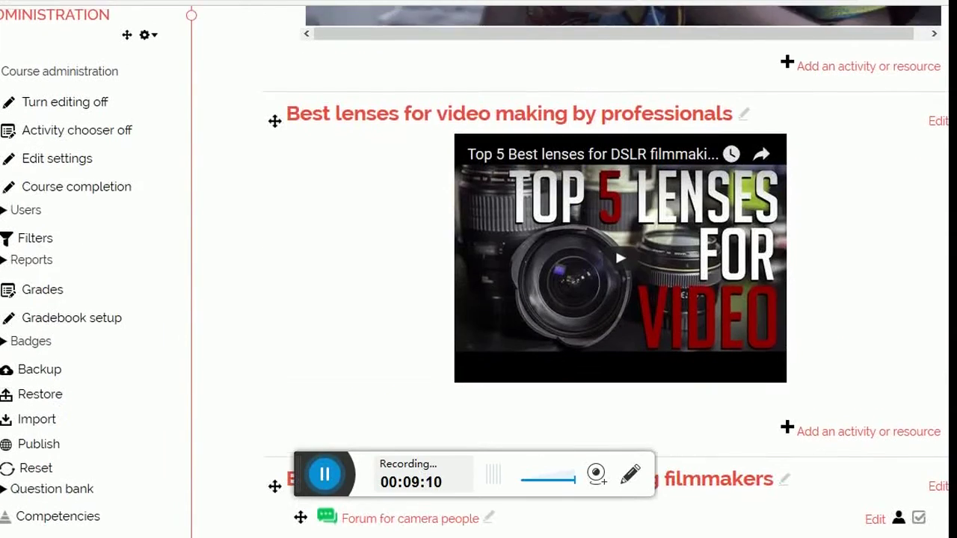
pyautogui.scroll(3, 478, 269)
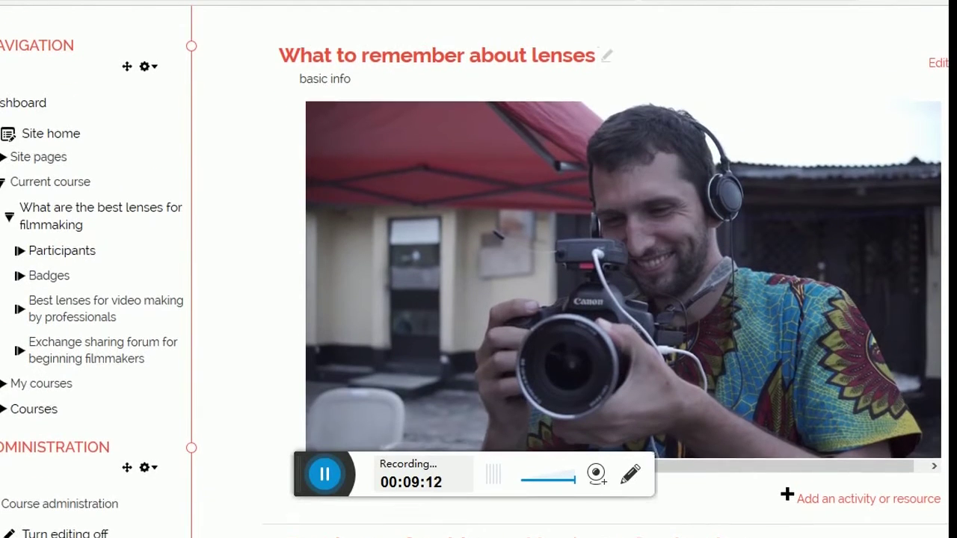
pyautogui.scroll(2, 478, 269)
pyautogui.scroll(-2, 479, 269)
pyautogui.scroll(-6, 478, 269)
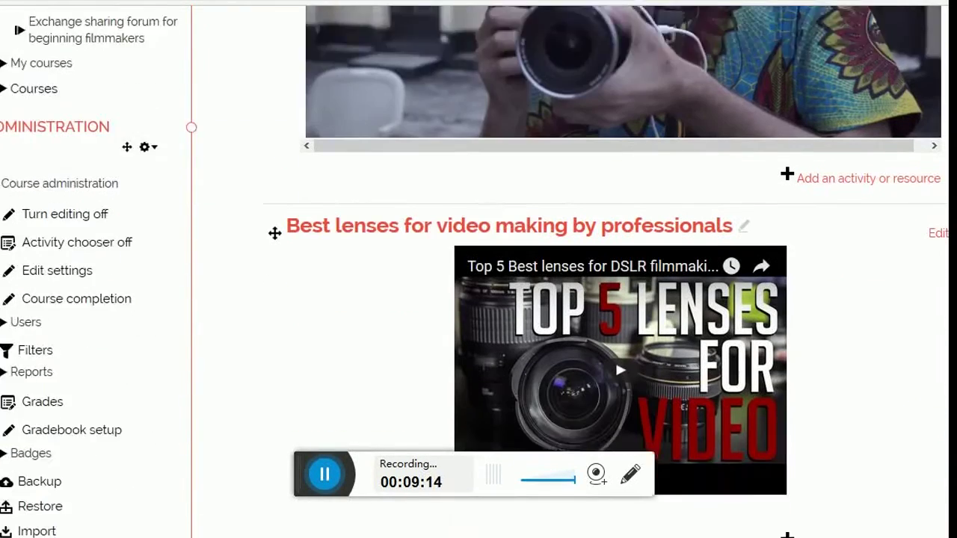
pyautogui.scroll(-4, 478, 269)
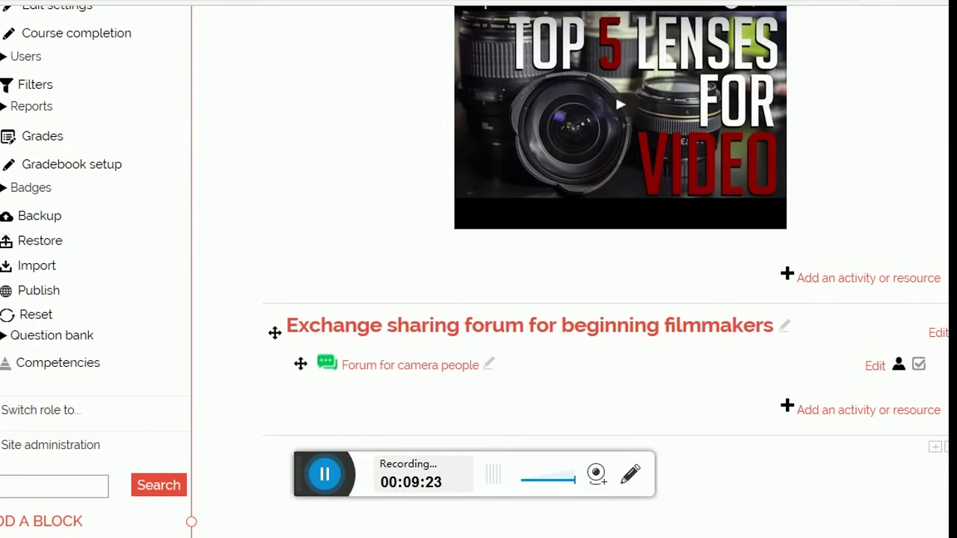
pyautogui.scroll(-1, 478, 269)
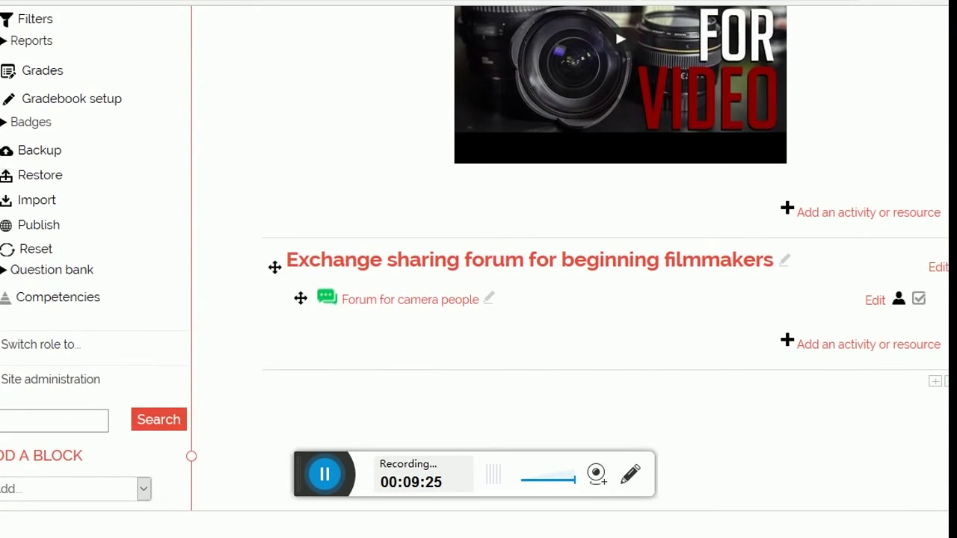